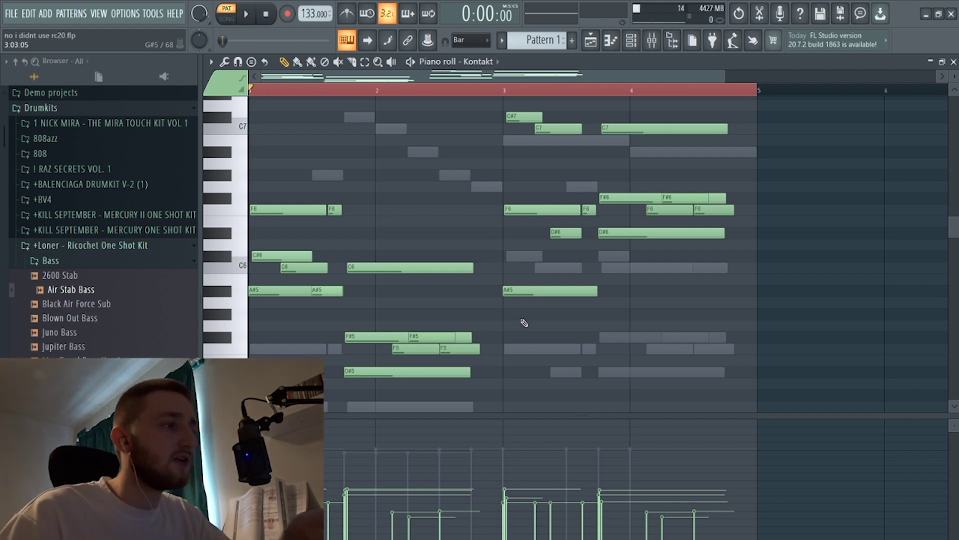
Check the Angelic Harp patch in the Kontakt instrument, then return to its piano roll.
{"action": "left_click", "coordinate": [652, 40]}
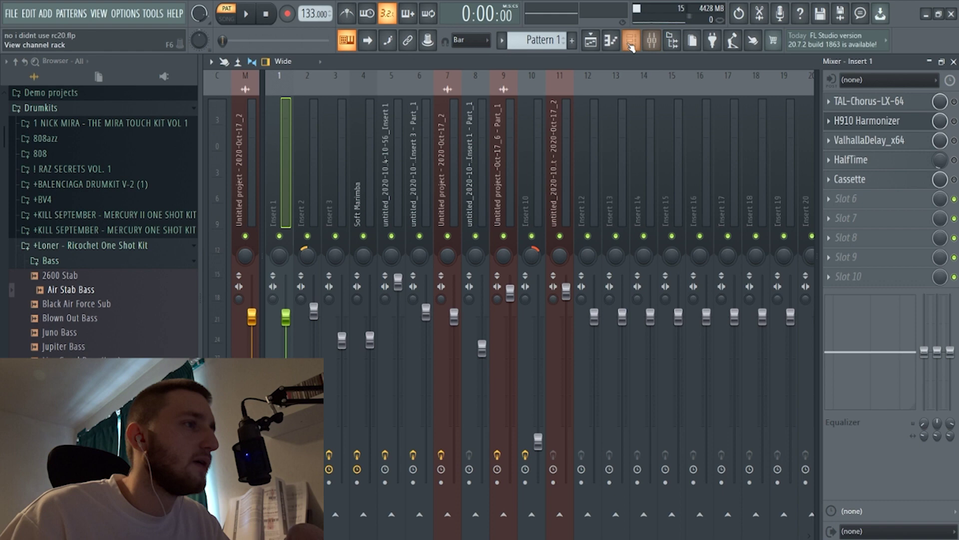
{"action": "left_click", "coordinate": [632, 40]}
{"action": "left_click", "coordinate": [367, 114]}
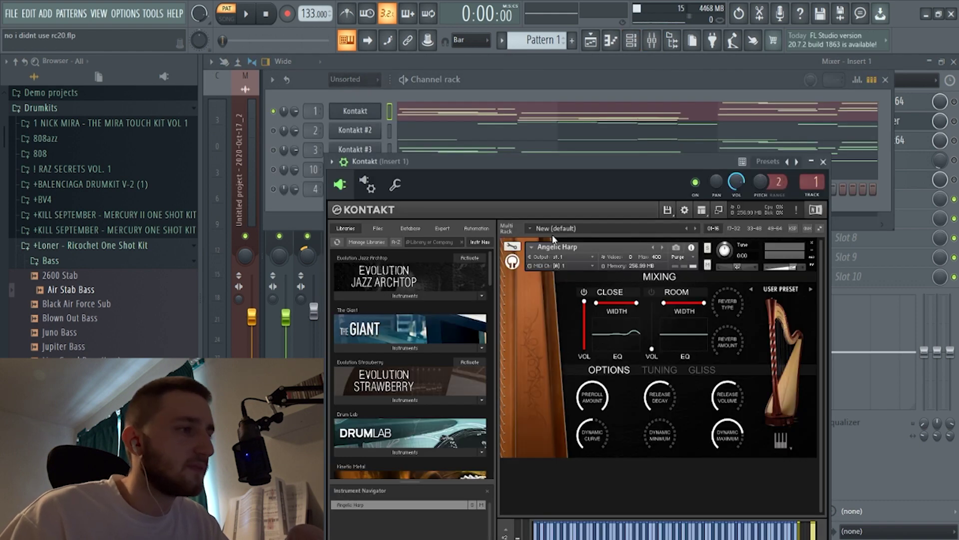
{"action": "left_click", "coordinate": [825, 162]}
{"action": "left_click", "coordinate": [656, 48]}
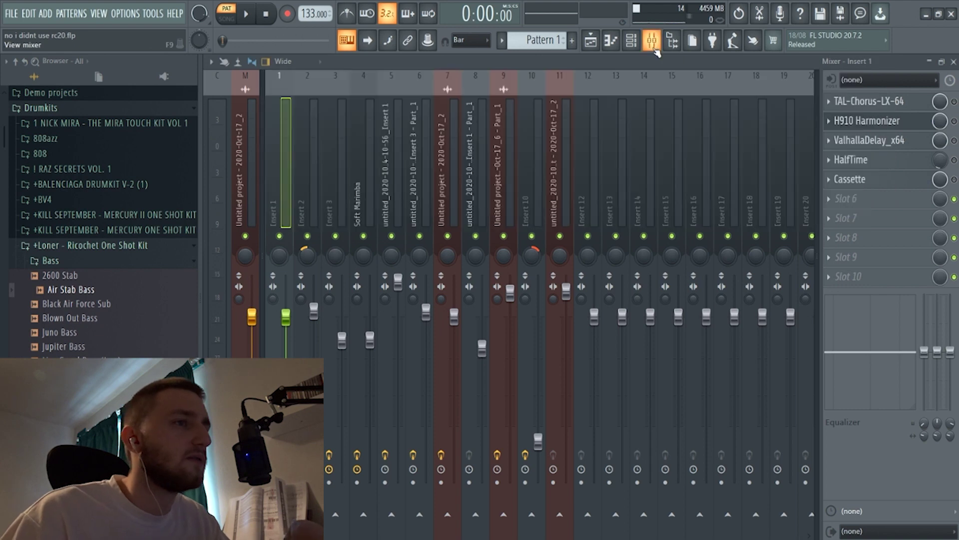
{"action": "left_click", "coordinate": [611, 41]}
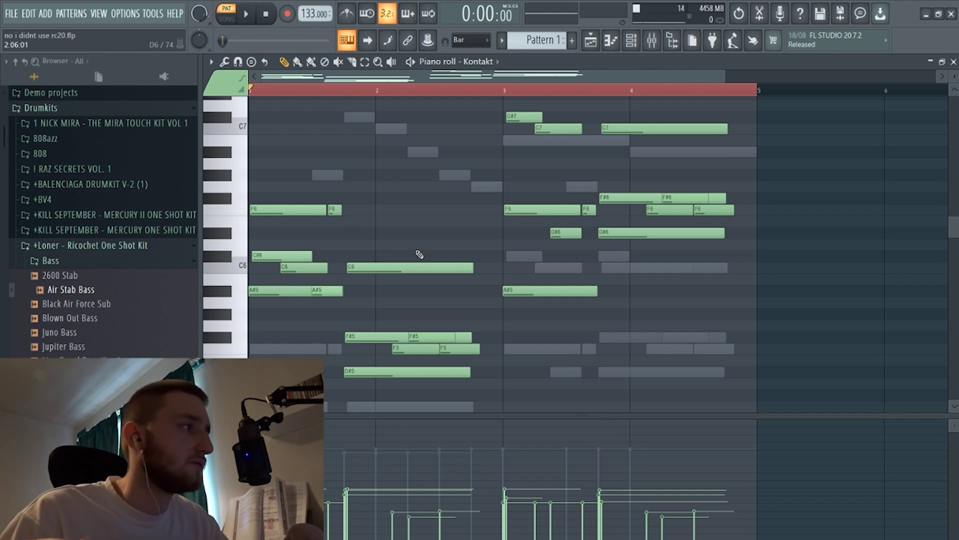
Play the harp melody, stop it, and bring up the mixer.
{"action": "key", "text": "space"}
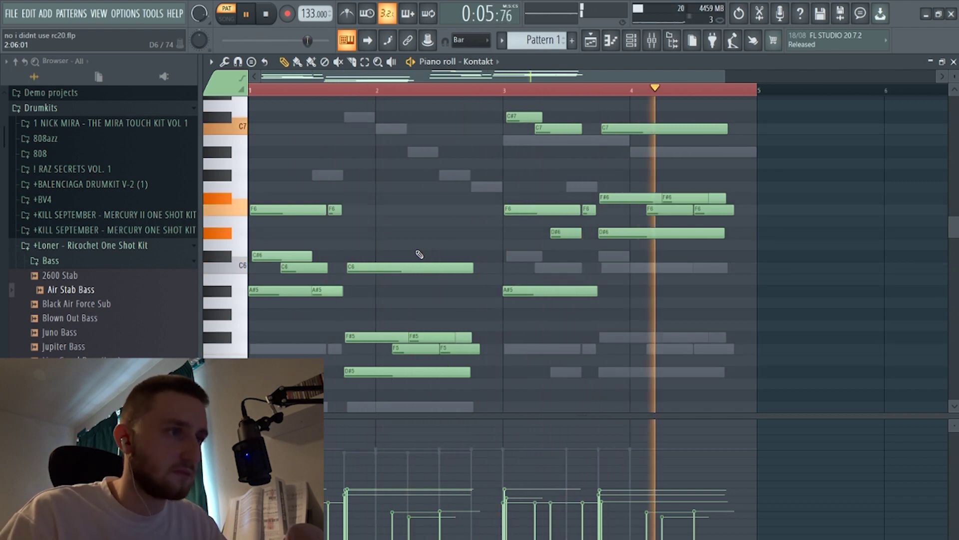
{"action": "key", "text": "space"}
{"action": "key", "text": "F9"}
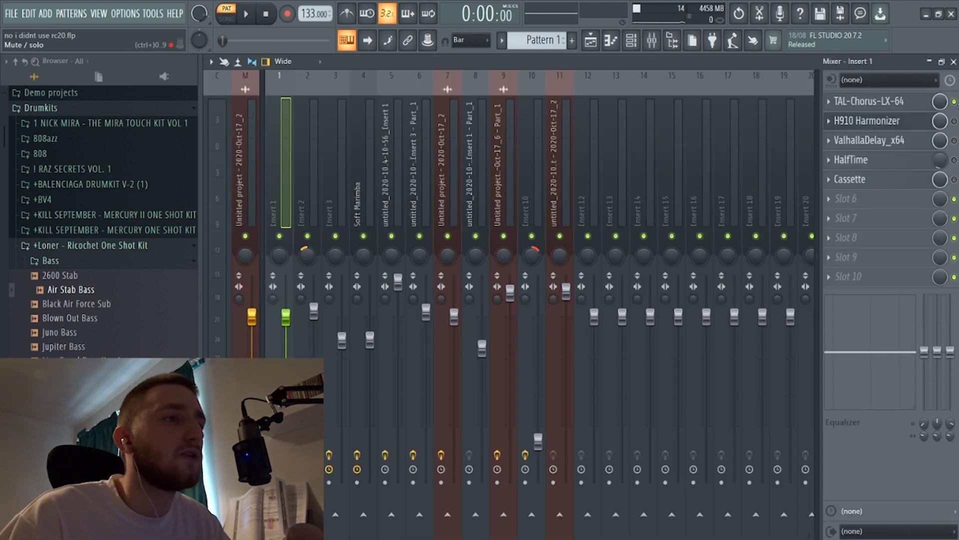
Inspect Insert 1's TAL-Chorus-LX-64, H910 Harmonizer and ValhallaDelay effects.
{"action": "left_click", "coordinate": [892, 101]}
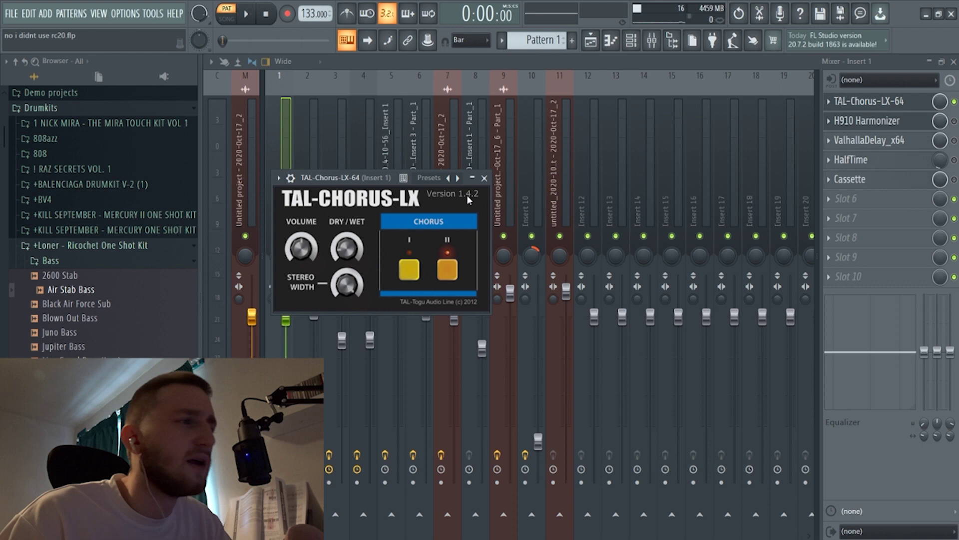
{"action": "left_click", "coordinate": [484, 179]}
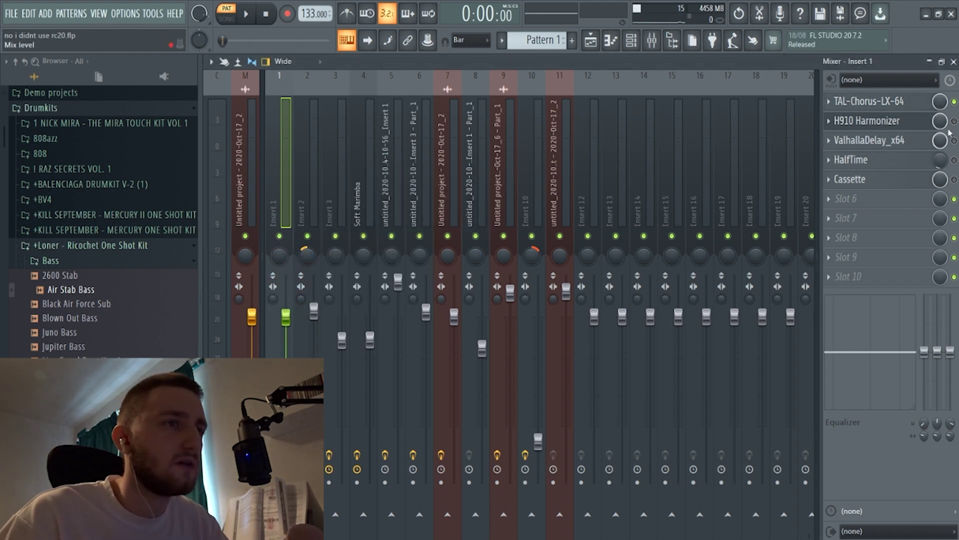
{"action": "left_click", "coordinate": [903, 124]}
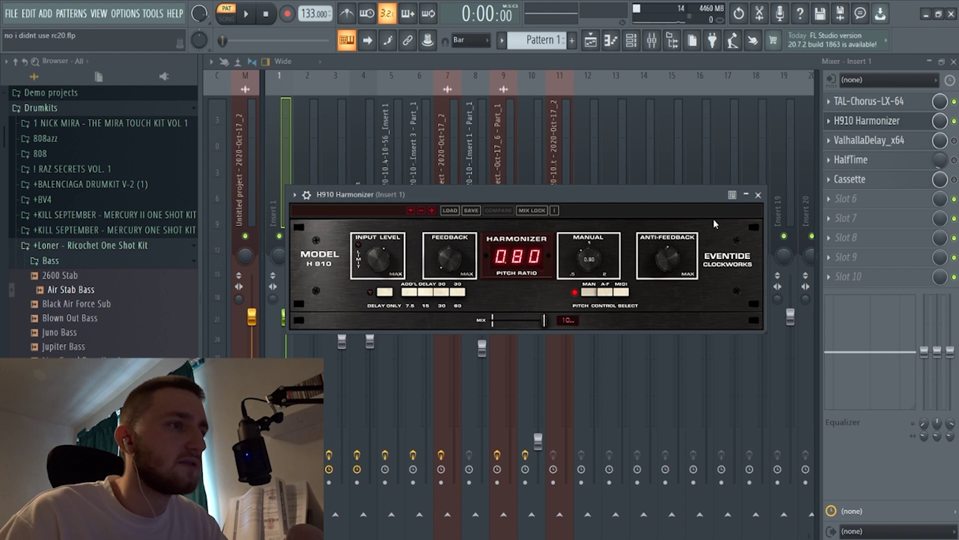
{"action": "left_click", "coordinate": [758, 194]}
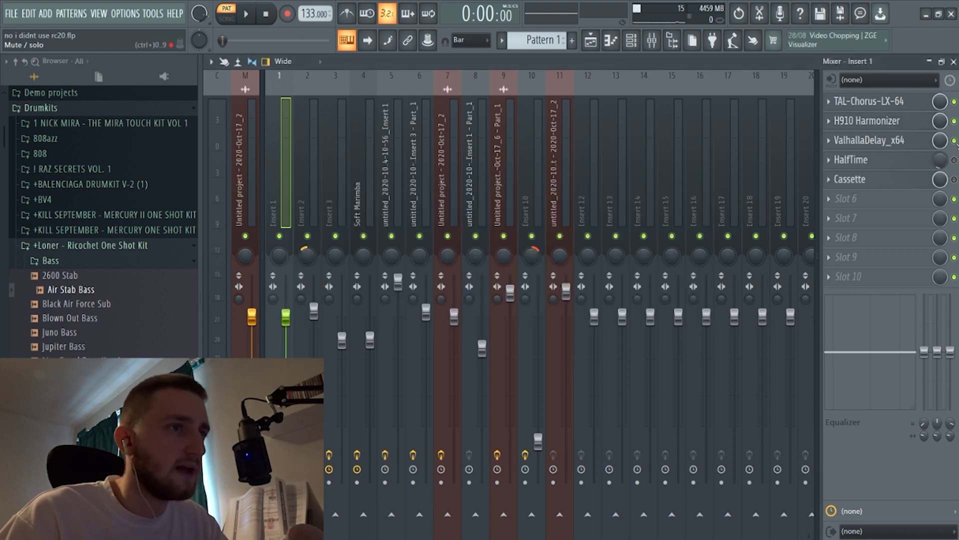
{"action": "left_click", "coordinate": [905, 143]}
{"action": "left_click_drag", "start_coordinate": [667, 211], "coordinate": [646, 143]}
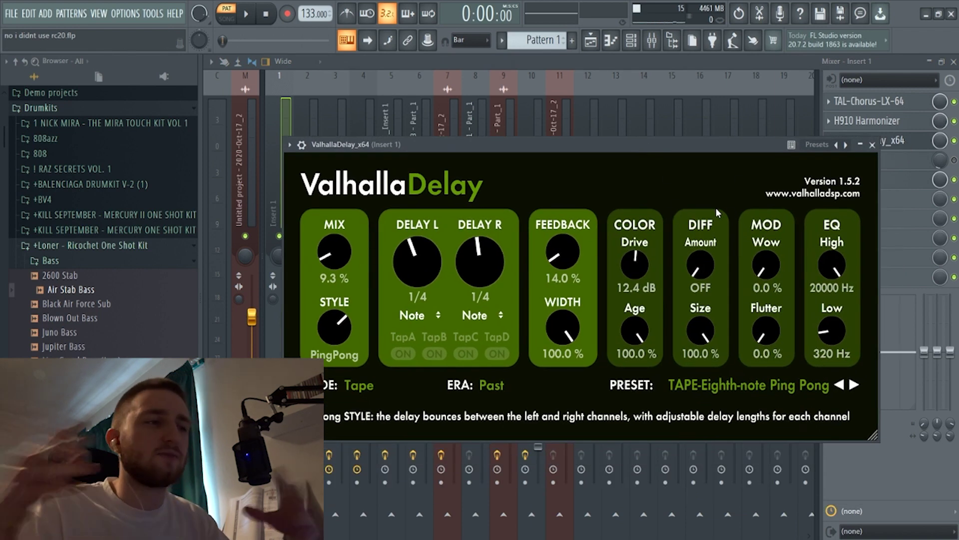
{"action": "left_click", "coordinate": [872, 144]}
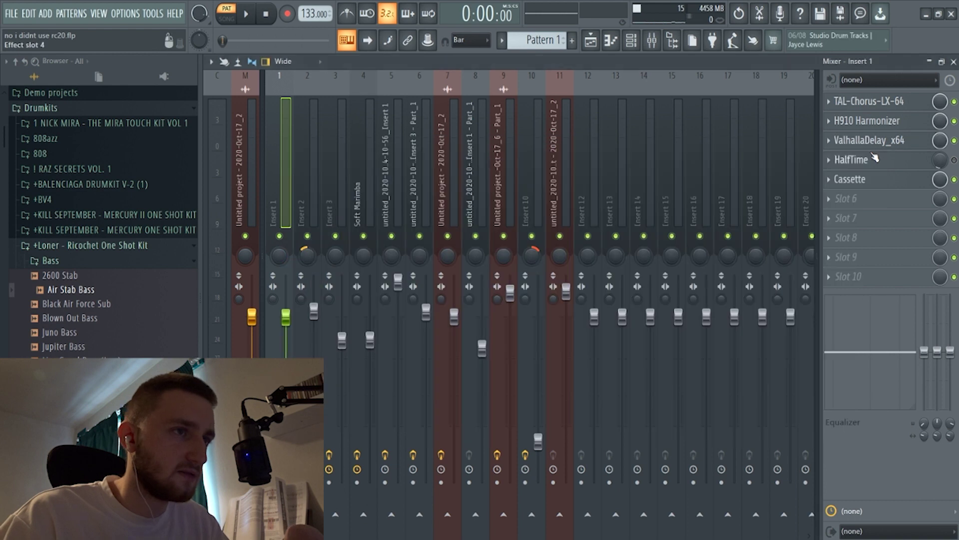
Inspect the Cassette effect, then play the loop from the piano roll.
{"action": "left_click", "coordinate": [871, 184]}
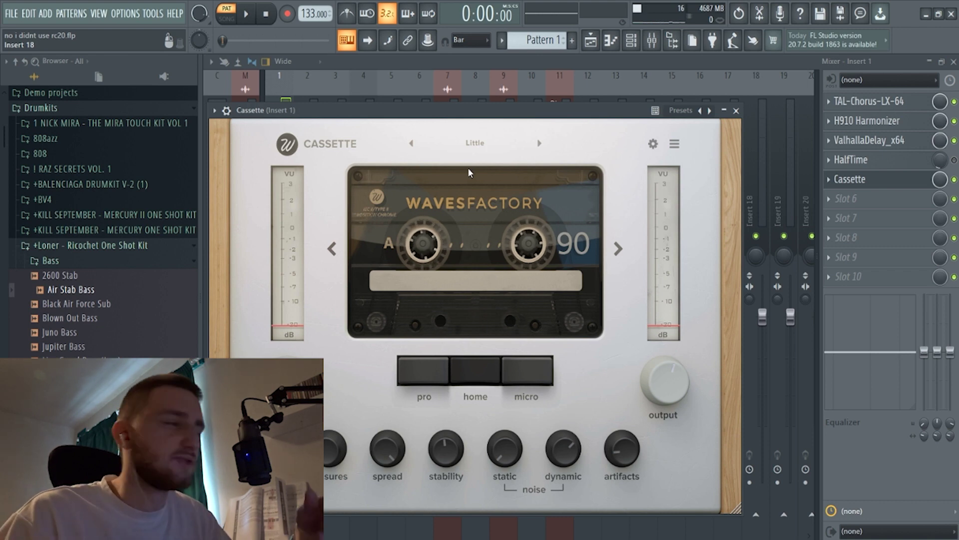
{"action": "key", "text": "F7"}
{"action": "key", "text": "space"}
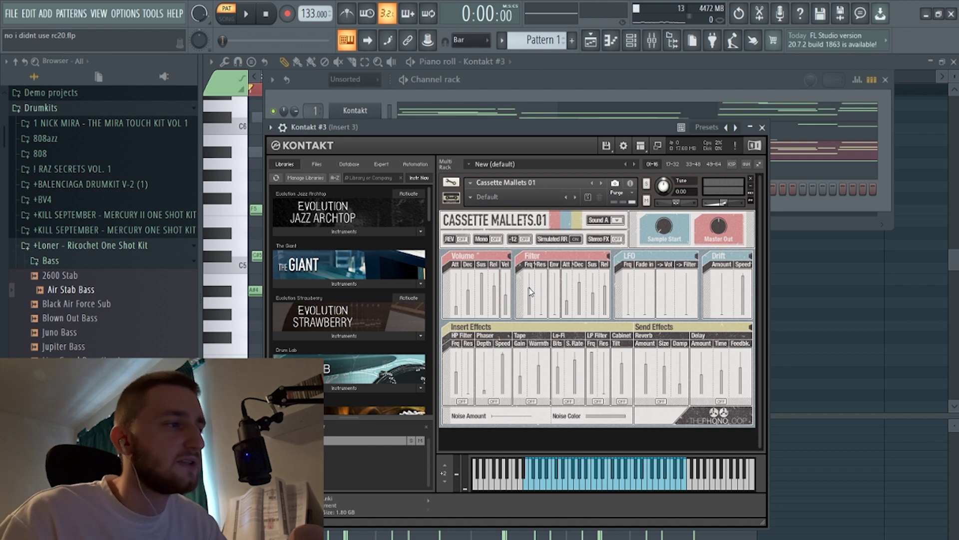
Close the Kontakt #3 window and channel list, then play the keys melody.
{"action": "left_click", "coordinate": [762, 127]}
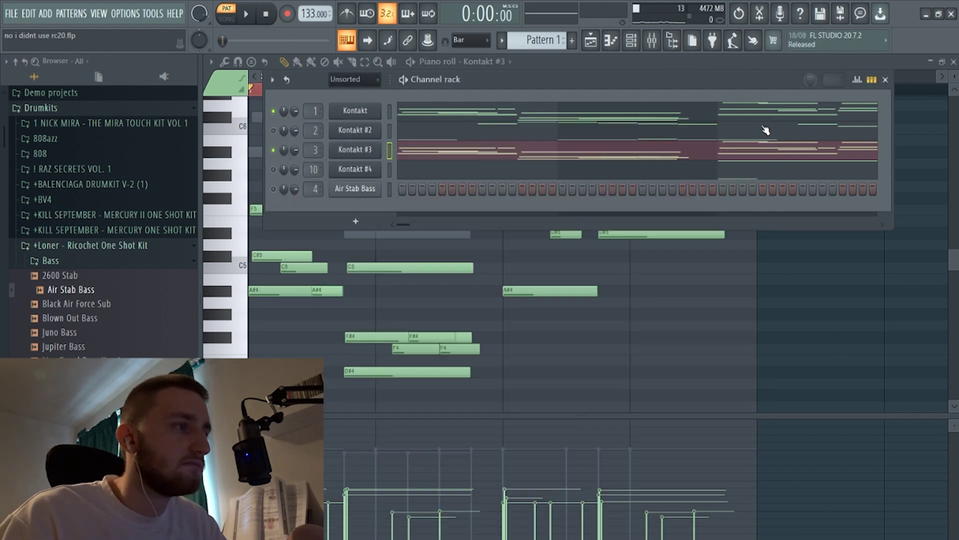
{"action": "key", "text": "F6"}
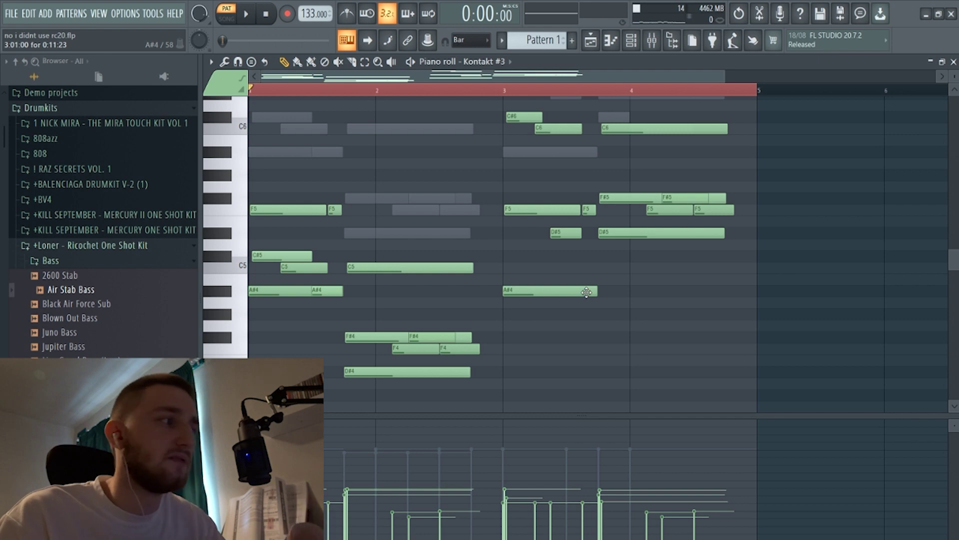
{"action": "key", "text": "space"}
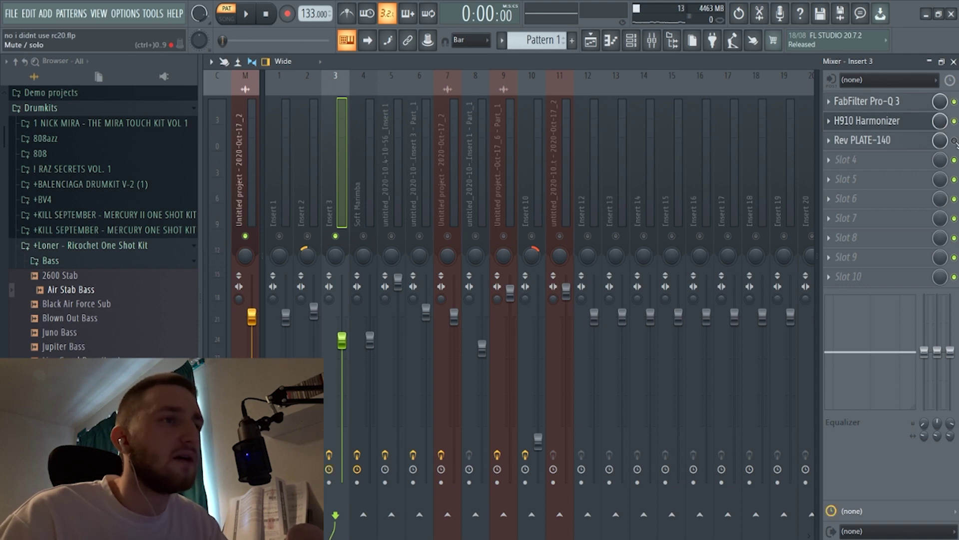
Inspect Insert 3's Rev PLATE-140 reverb, then replay the Kontakt #3 keys part.
{"action": "left_click", "coordinate": [865, 140]}
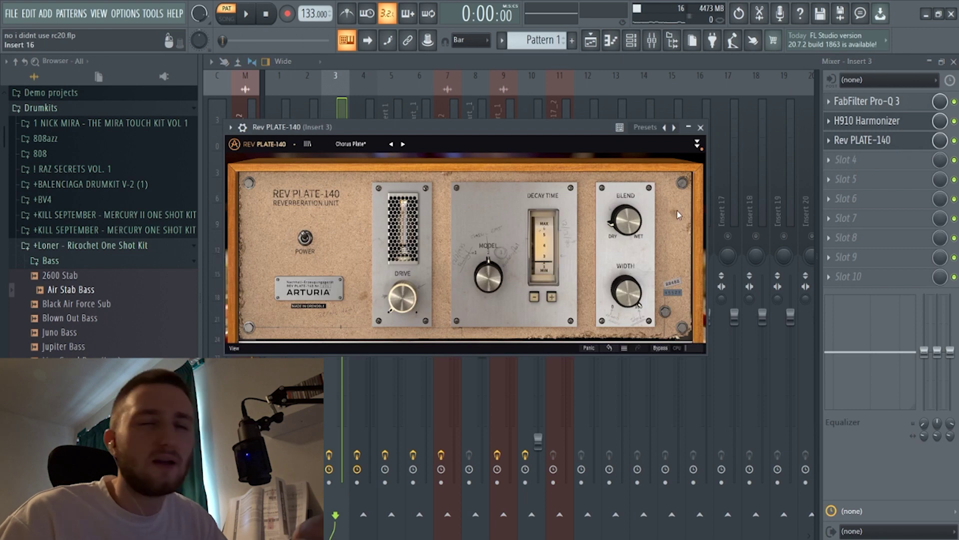
{"action": "left_click", "coordinate": [701, 127]}
{"action": "key", "text": "space"}
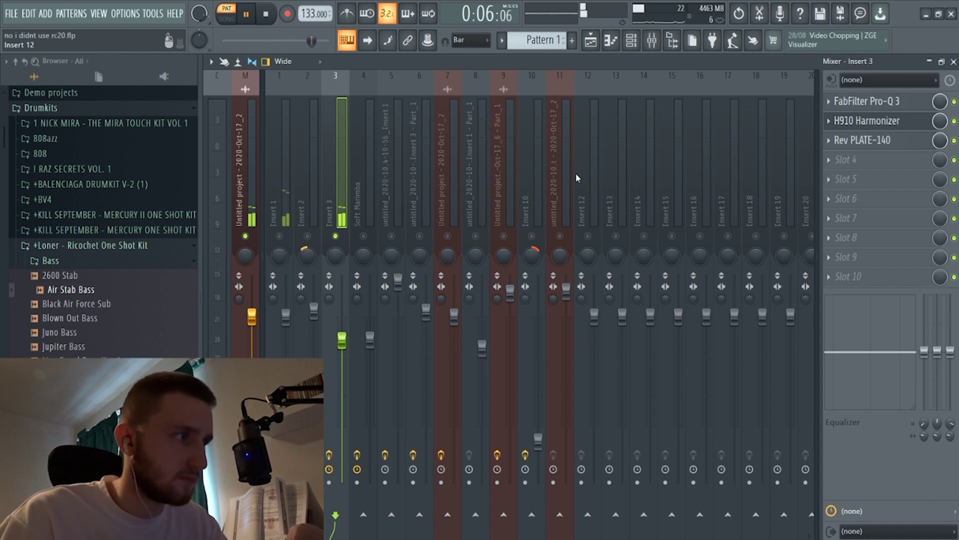
{"action": "key", "text": "space"}
{"action": "key", "text": "F7"}
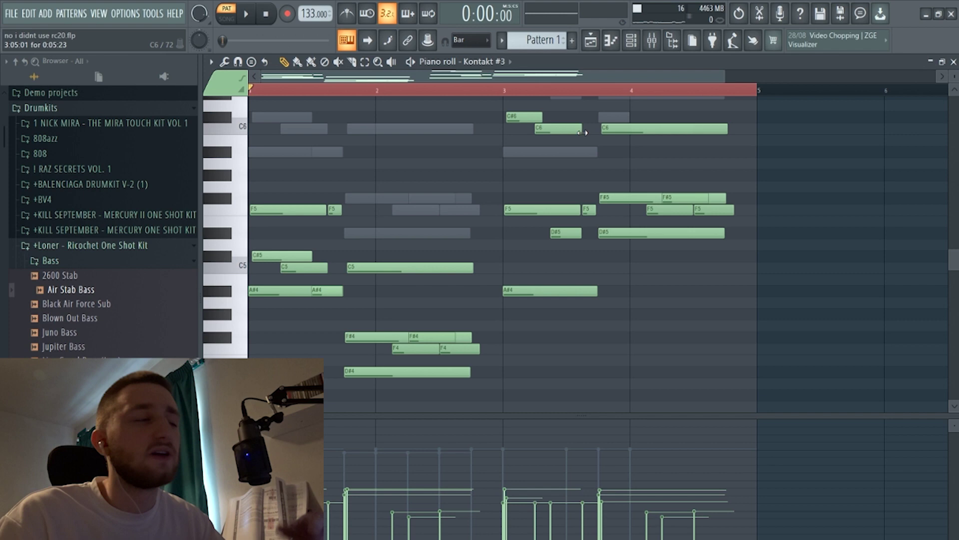
{"action": "key", "text": "space"}
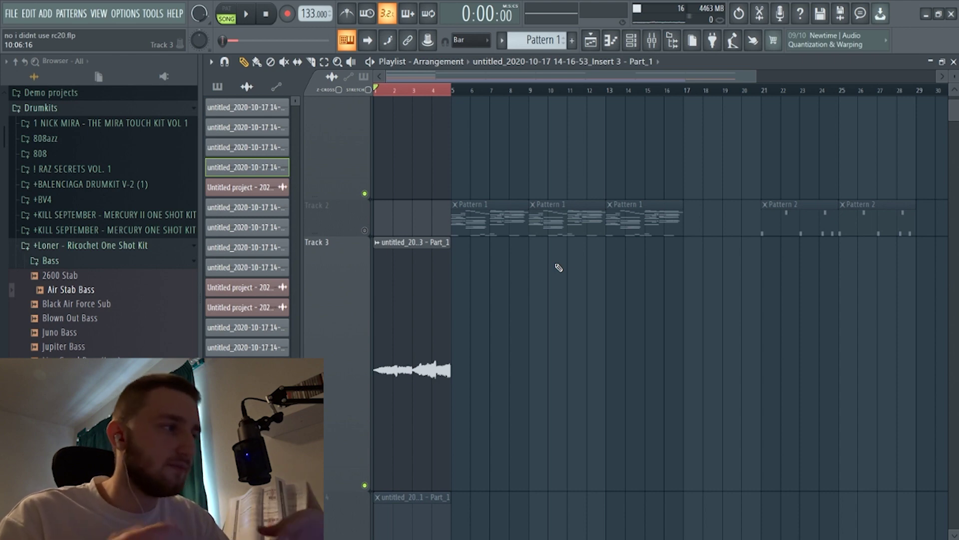
Play the arrangement, then enable and inspect FabFilter Pro-Q 3 in the mixer.
{"action": "key", "text": "space"}
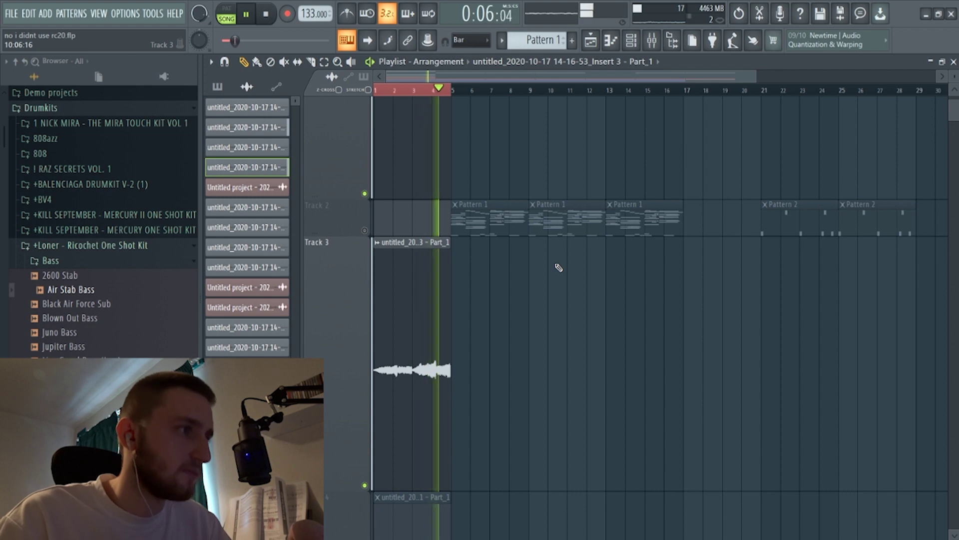
{"action": "key", "text": "space"}
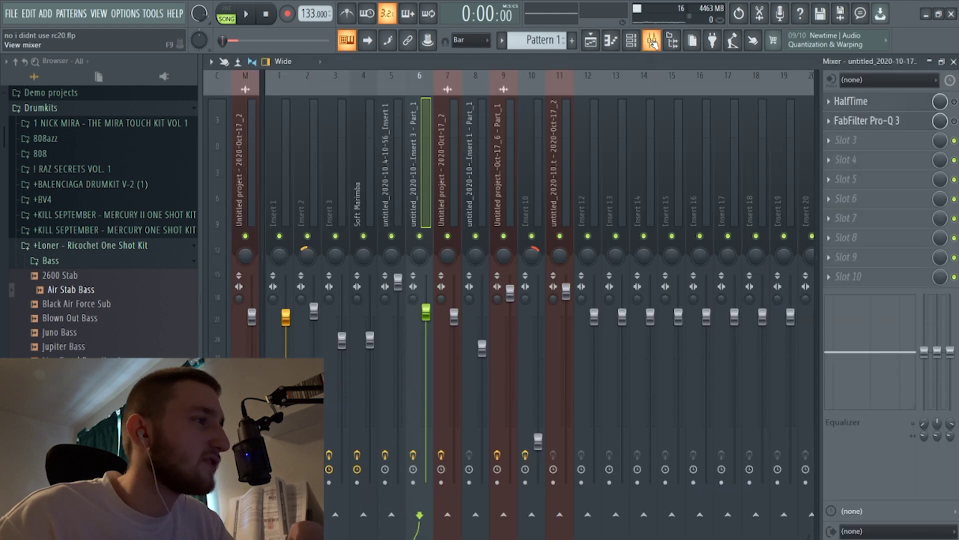
{"action": "left_click", "coordinate": [652, 40]}
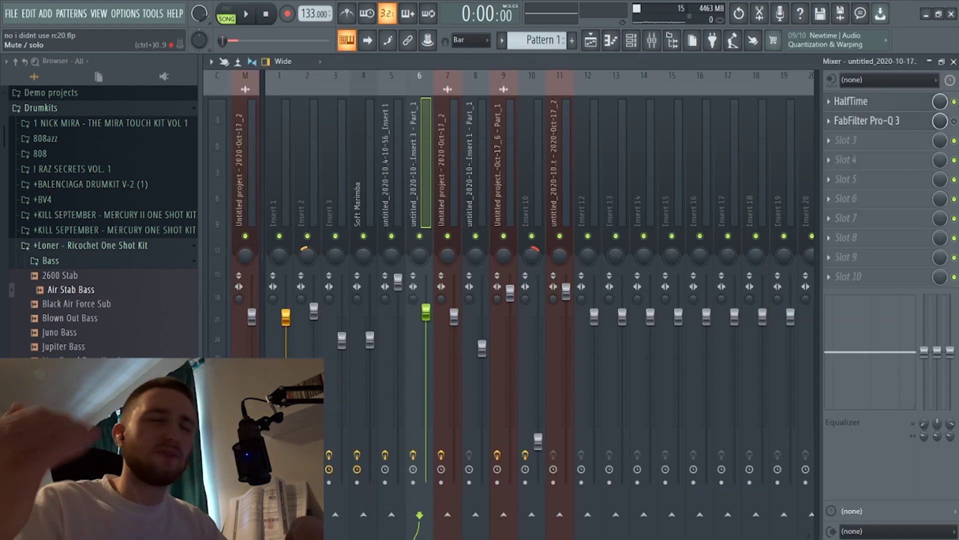
{"action": "left_click", "coordinate": [954, 121]}
{"action": "left_click", "coordinate": [867, 121]}
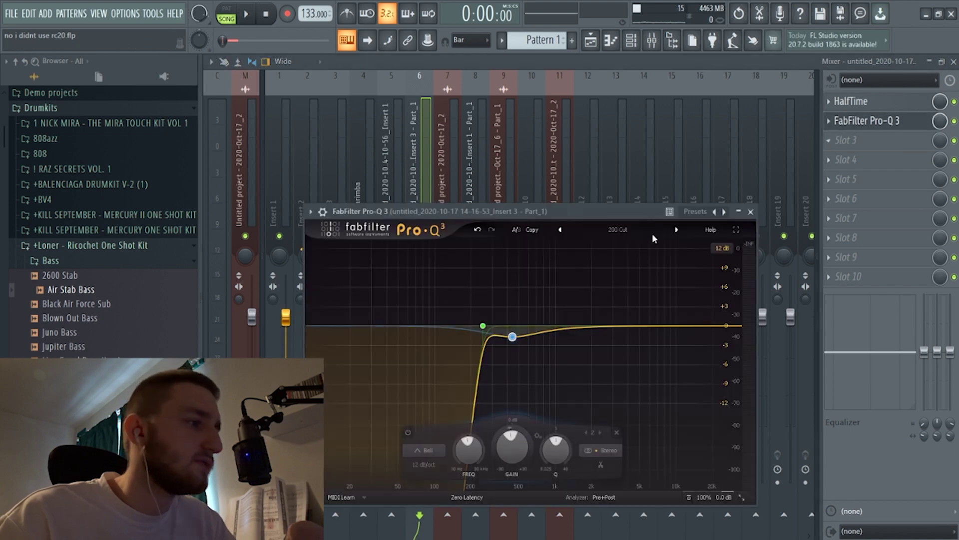
{"action": "left_click", "coordinate": [750, 211]}
Play the song arrangement again from the playlist.
{"action": "key", "text": "F5"}
{"action": "key", "text": "space"}
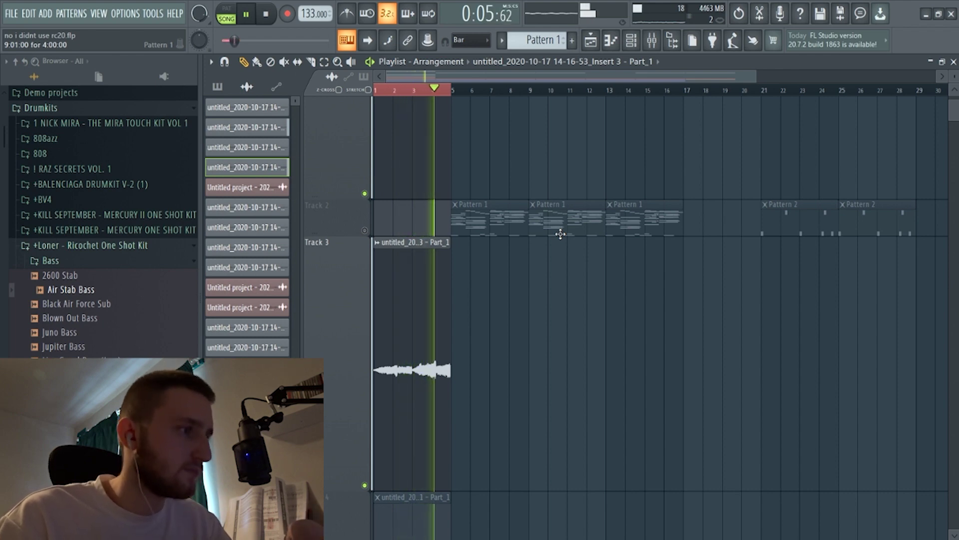
{"action": "key", "text": "space"}
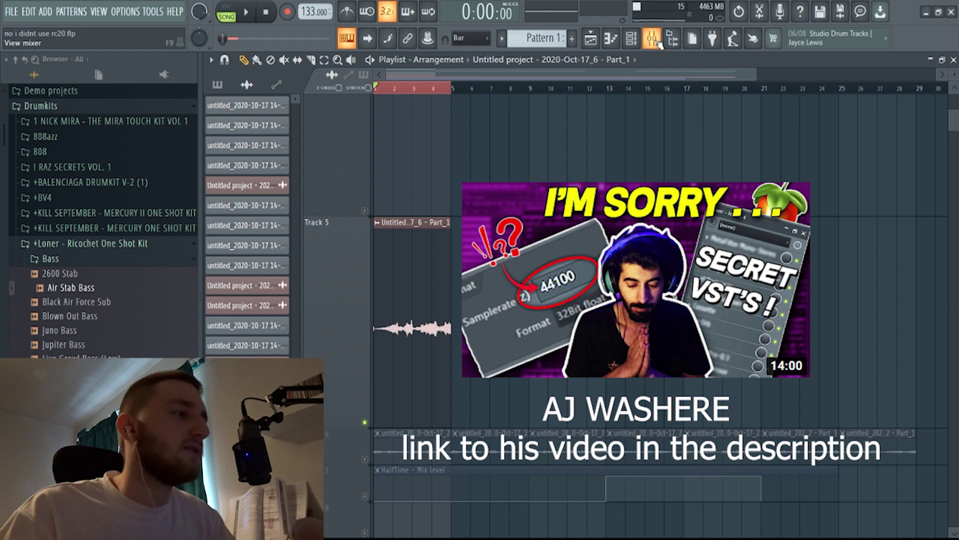
Open the Edison recording in the mixer's effect slot.
{"action": "left_click", "coordinate": [658, 43]}
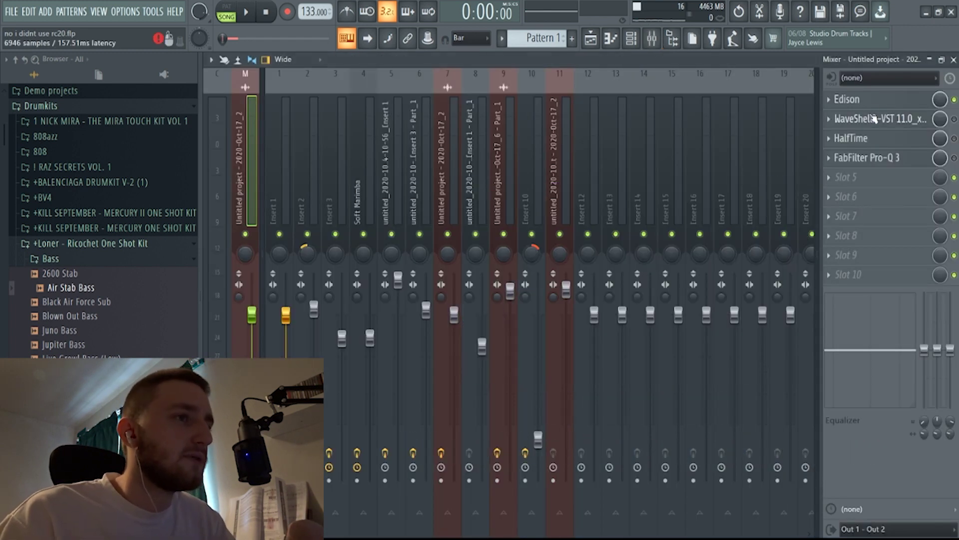
{"action": "left_click", "coordinate": [850, 99]}
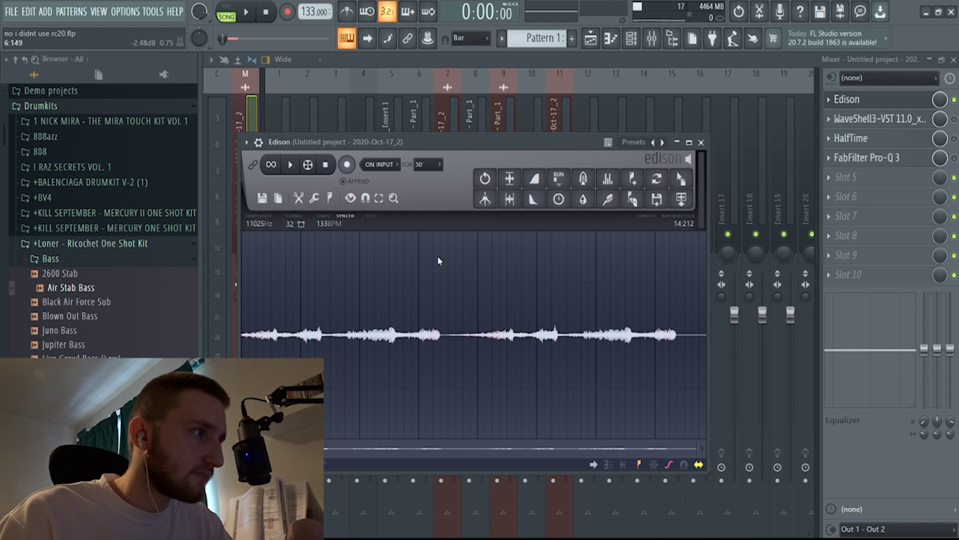
{"action": "left_click", "coordinate": [600, 45]}
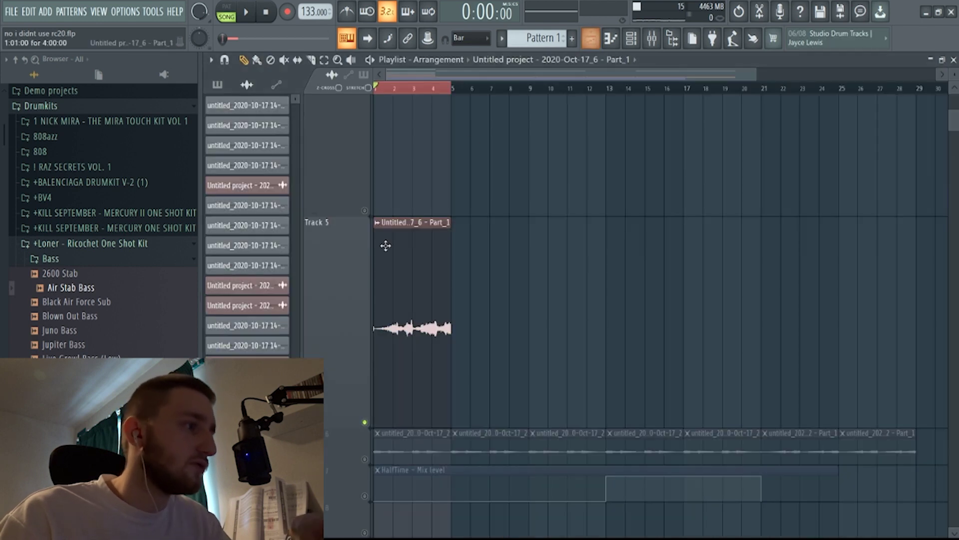
{"action": "scroll", "coordinate": [428, 328], "scroll_direction": "up", "scroll_amount": 3}
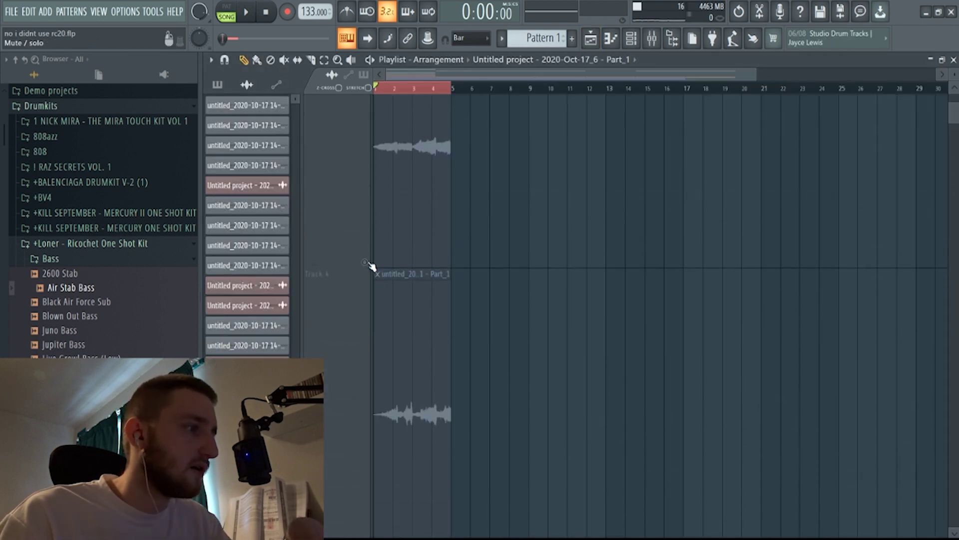
{"action": "scroll", "coordinate": [491, 200], "scroll_direction": "up", "scroll_amount": 2}
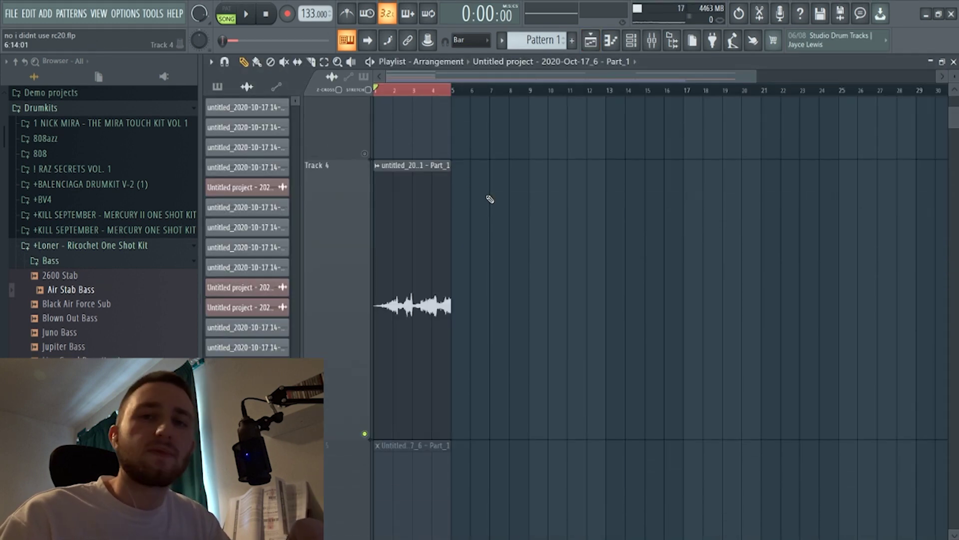
{"action": "left_click", "coordinate": [652, 40]}
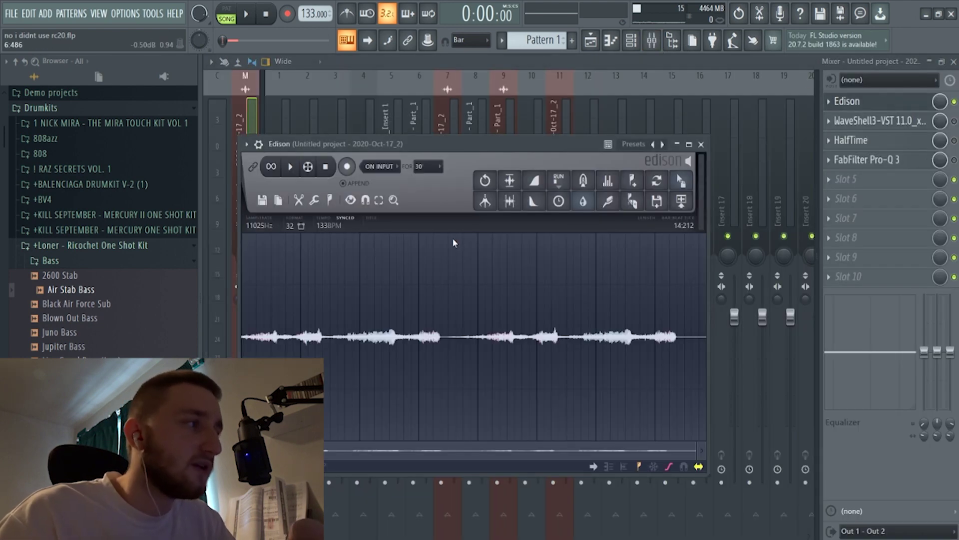
Confirm the recording's 11025 Hz sample rate, then send it to the playlist.
{"action": "left_click", "coordinate": [256, 228]}
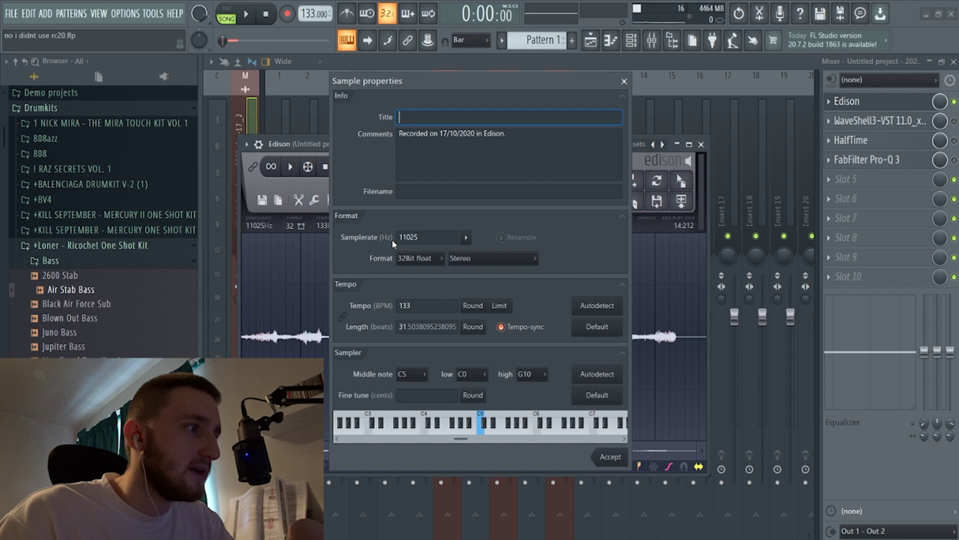
{"action": "left_click", "coordinate": [466, 240]}
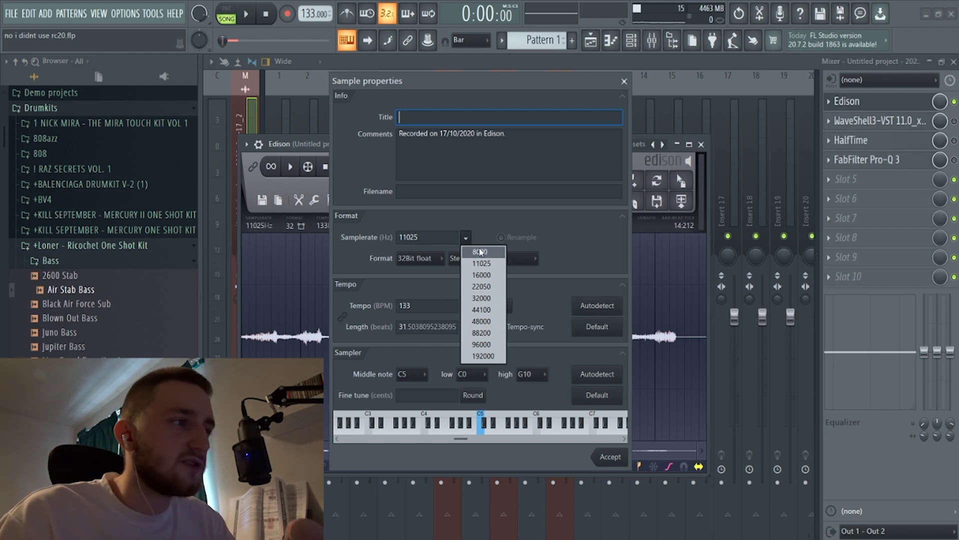
{"action": "left_click", "coordinate": [481, 230]}
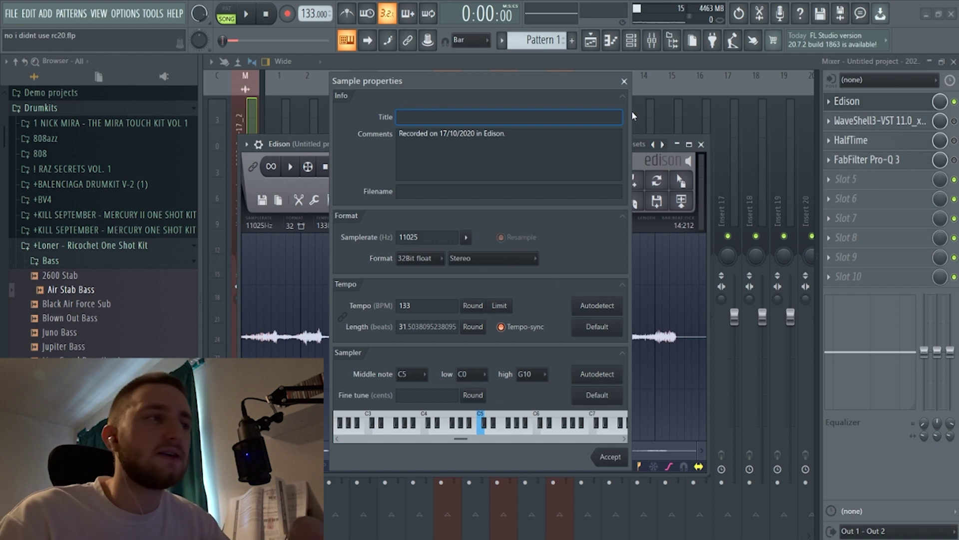
{"action": "left_click", "coordinate": [624, 81]}
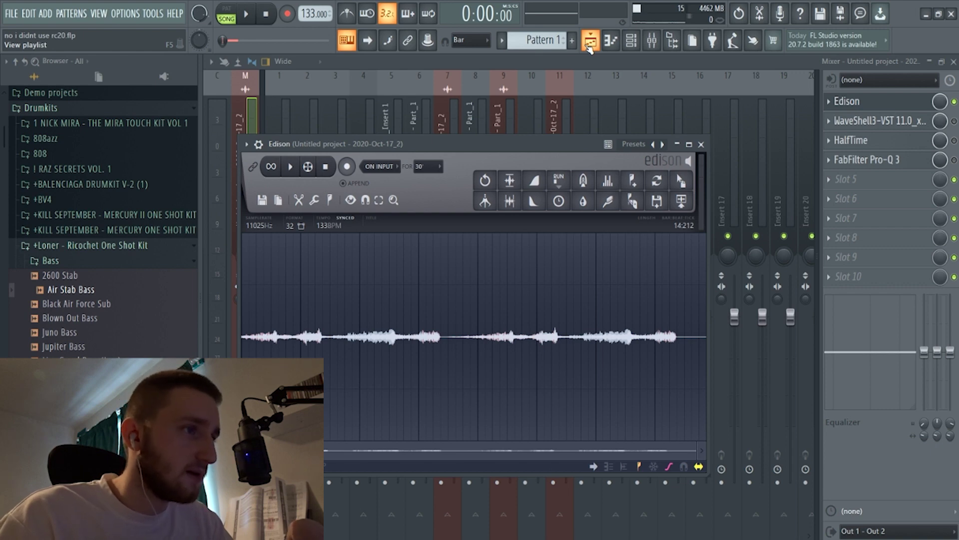
{"action": "left_click", "coordinate": [682, 202]}
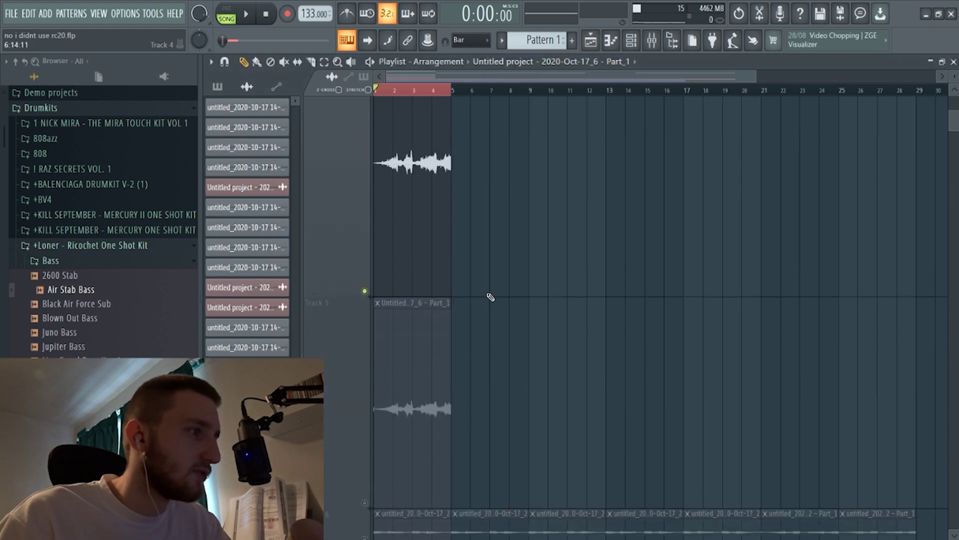
Drop the Edison clip on Track 5 at bar 1 and play the song.
{"action": "left_click", "coordinate": [407, 357]}
{"action": "scroll", "coordinate": [562, 205], "scroll_direction": "down", "scroll_amount": 3}
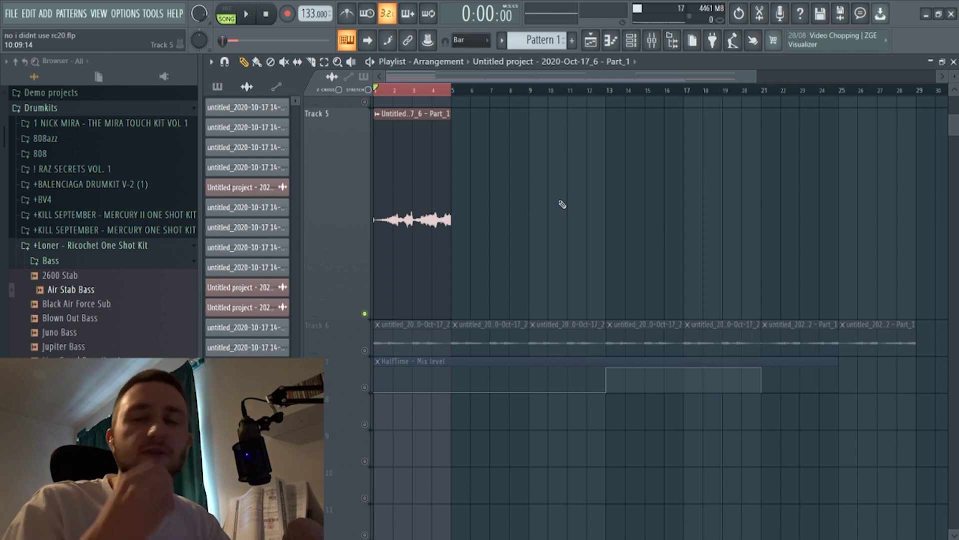
{"action": "key", "text": "space"}
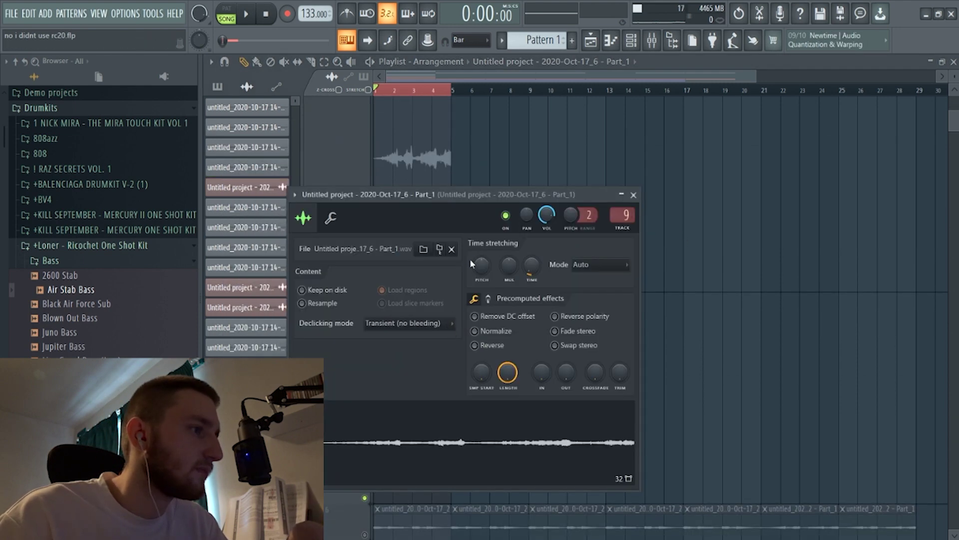
Lower the Track 5 clip's pitch by 168 cents and play the song.
{"action": "left_click_drag", "start_coordinate": [471, 263], "coordinate": [472, 274]}
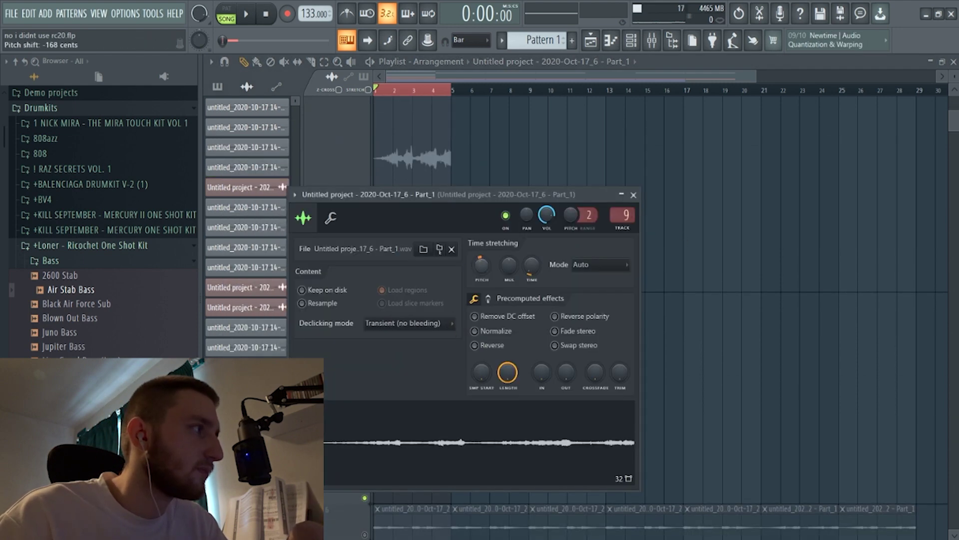
{"action": "key", "text": "Escape"}
{"action": "key", "text": "space"}
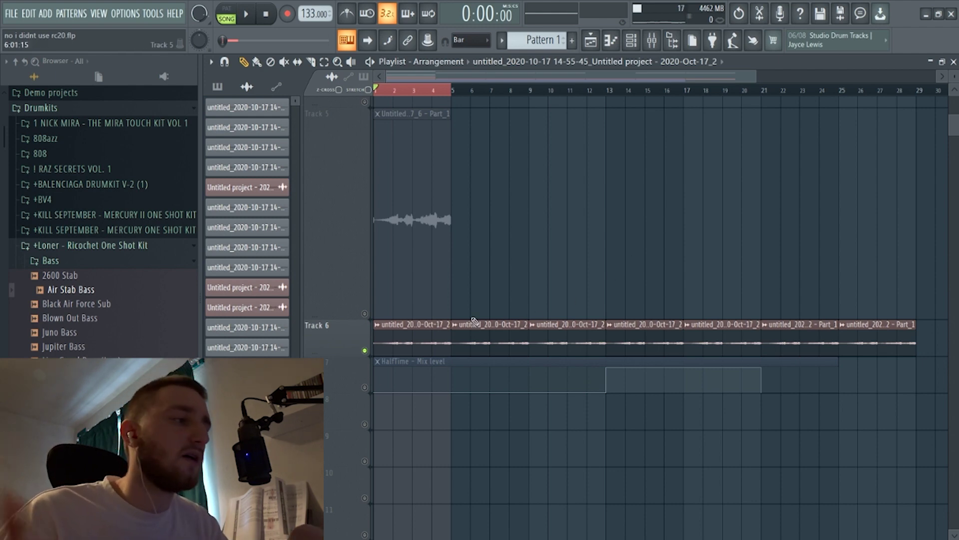
Enable Reverse on the chopped Track 6 sample and play the arrangement back.
{"action": "double_click", "coordinate": [440, 333]}
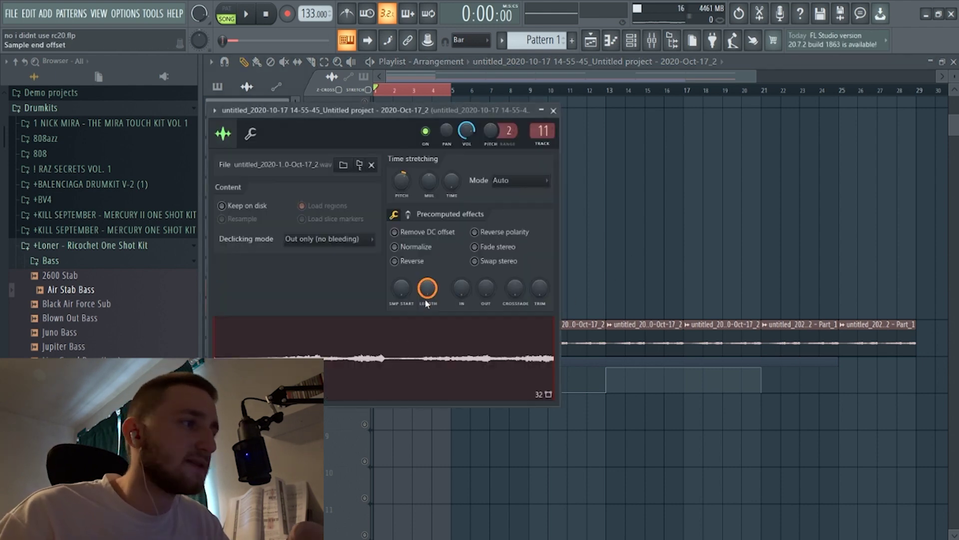
{"action": "left_click", "coordinate": [553, 111]}
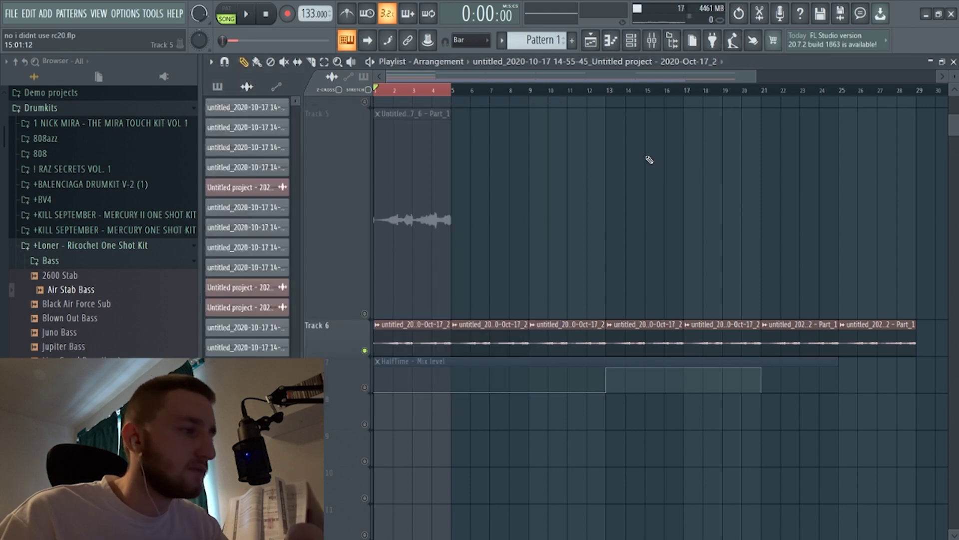
{"action": "key", "text": "space"}
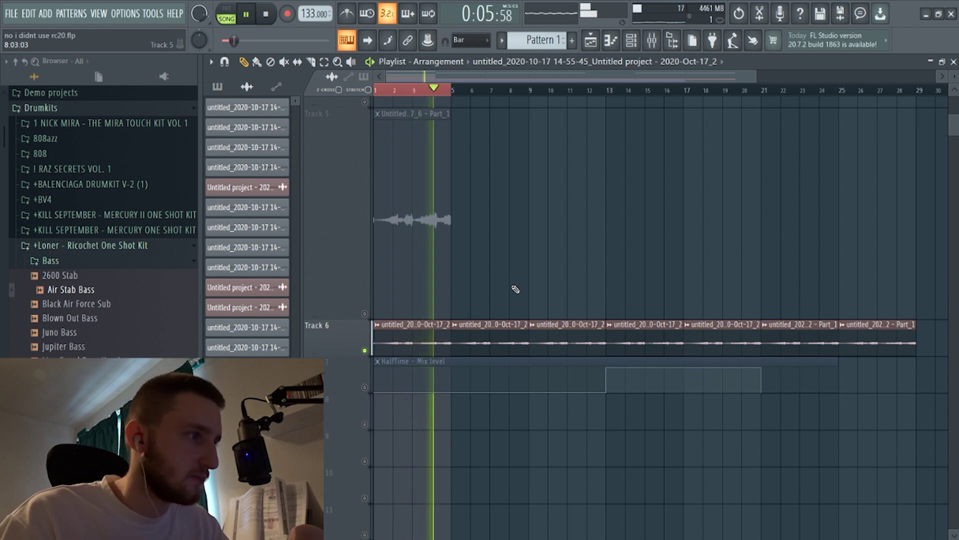
{"action": "key", "text": "space"}
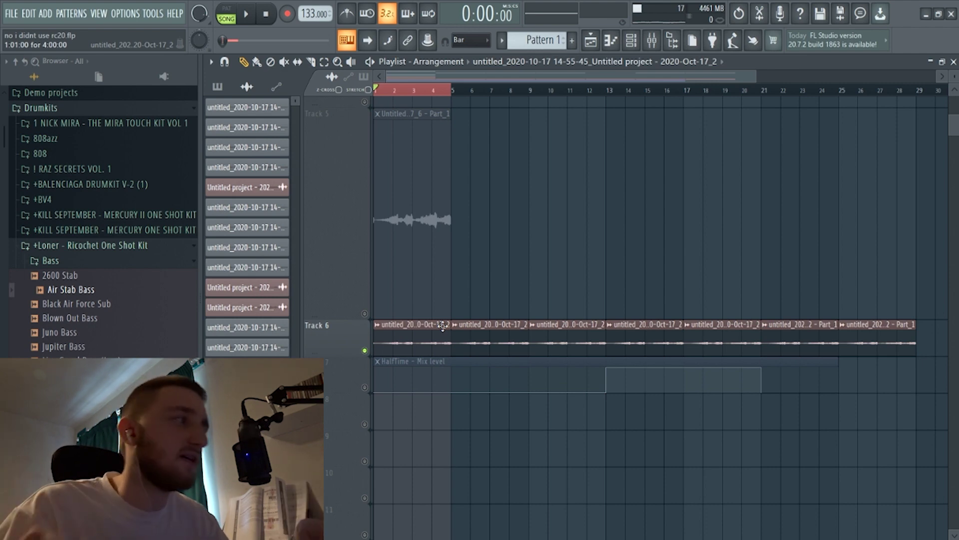
{"action": "double_click", "coordinate": [442, 326]}
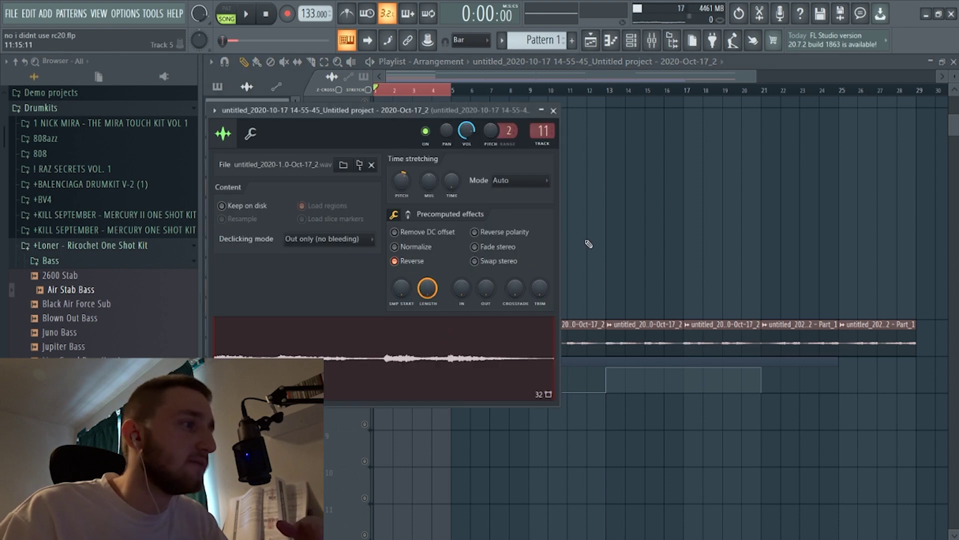
{"action": "key", "text": "Escape"}
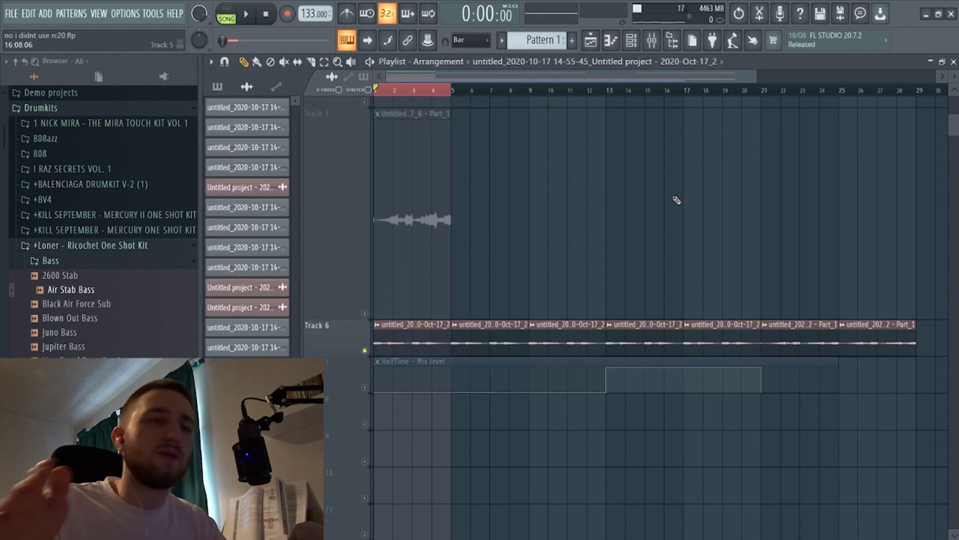
{"action": "key", "text": "space"}
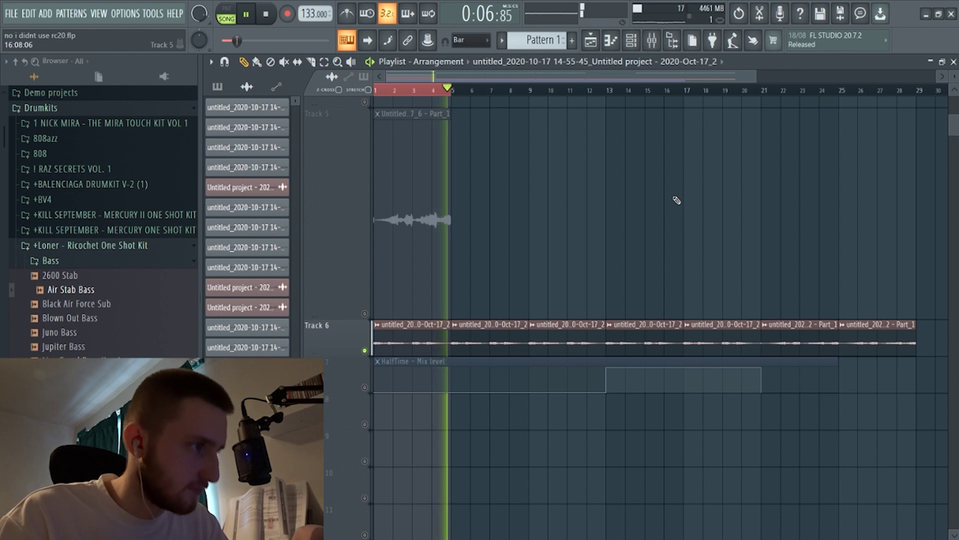
{"action": "key", "text": "space"}
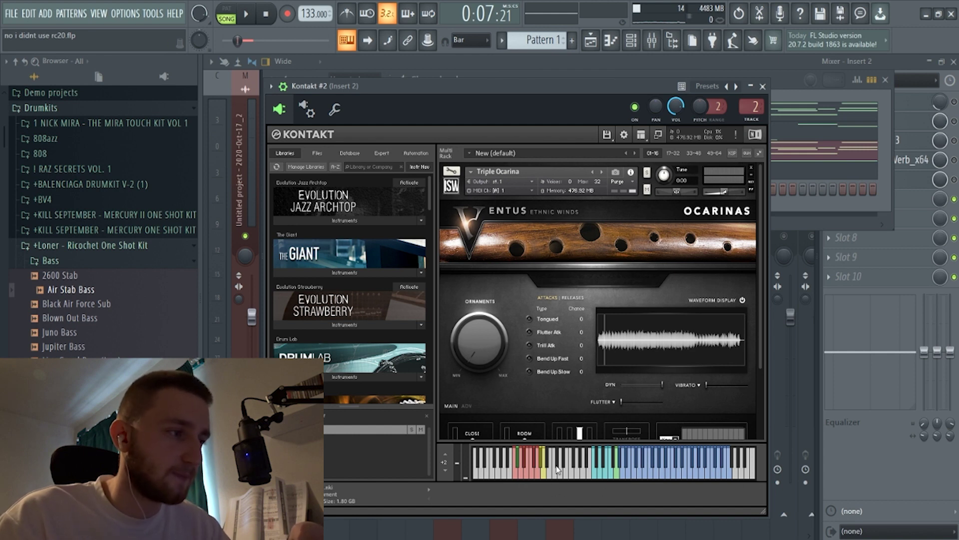
Latch the ocarina's sustained trill, flutter, fast bend-up and tongued articulations, then close it.
{"action": "left_click", "coordinate": [525, 467]}
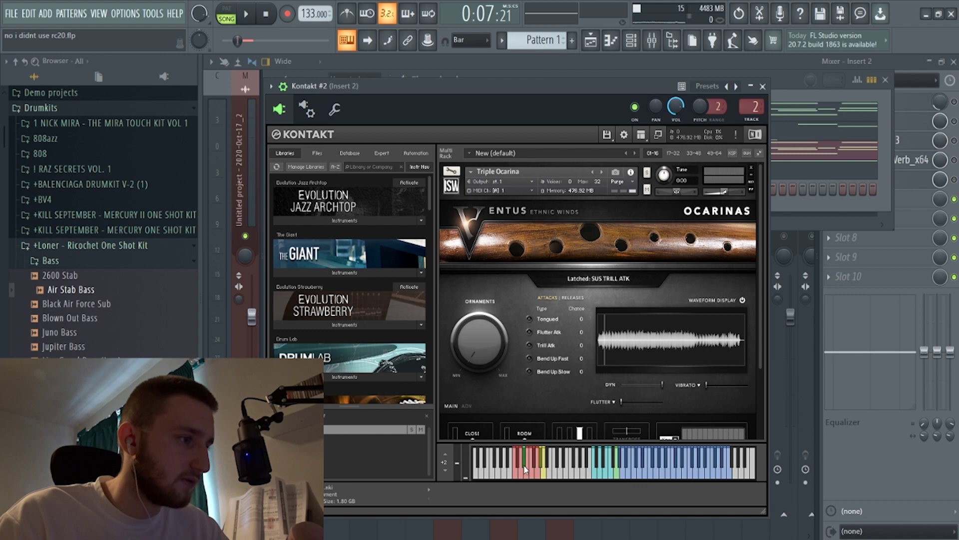
{"action": "left_click", "coordinate": [520, 472]}
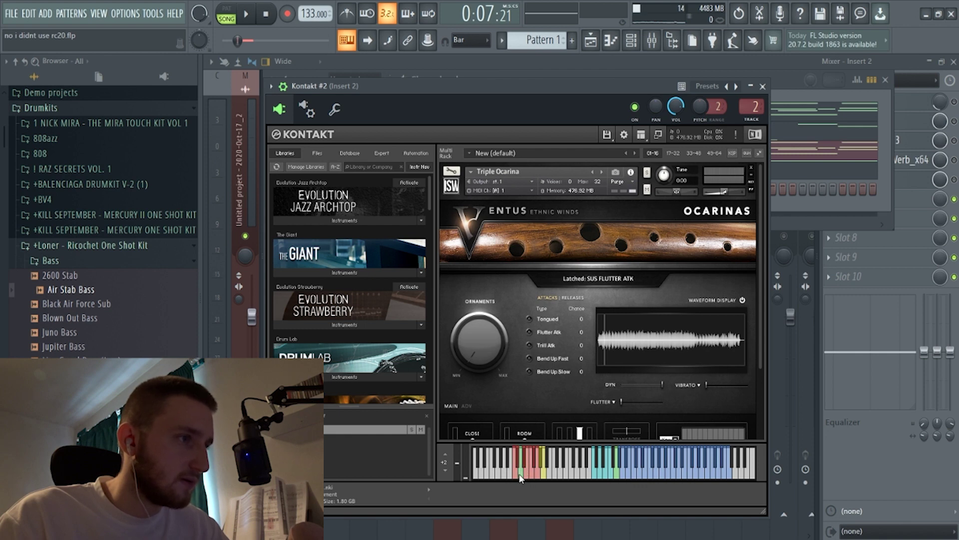
{"action": "left_click", "coordinate": [530, 467]}
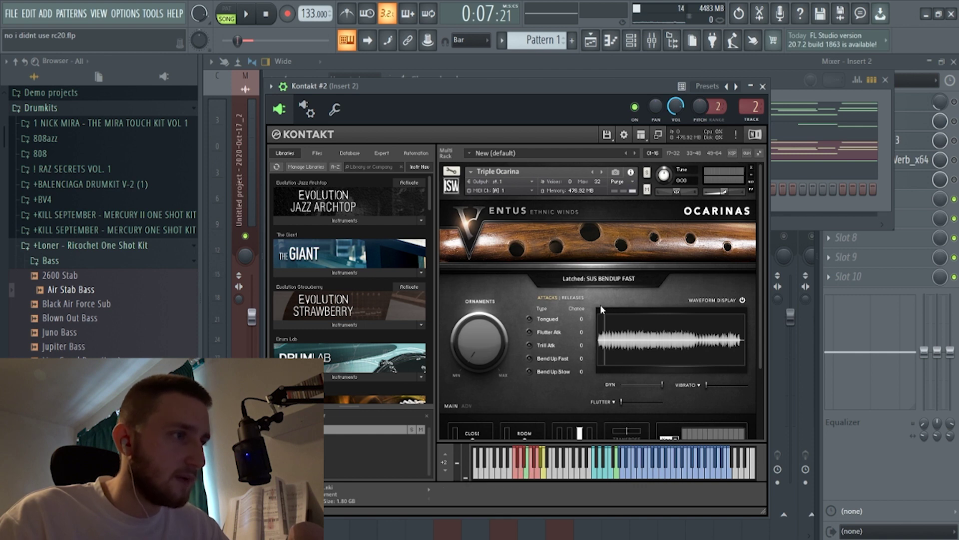
{"action": "left_click", "coordinate": [519, 461]}
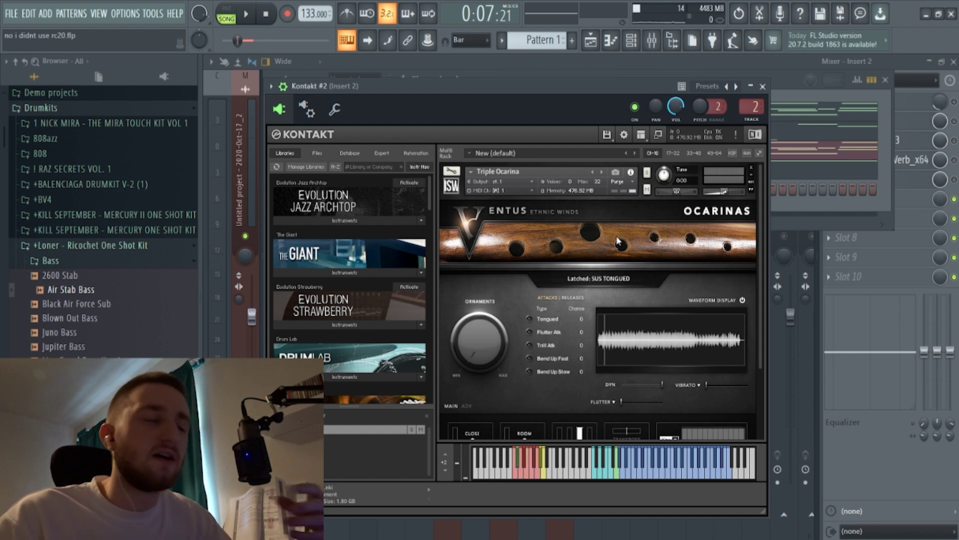
{"action": "left_click", "coordinate": [763, 86]}
Open the Kontakt #2 piano roll, play the ocarina melody, and bring up the mixer.
{"action": "right_click", "coordinate": [381, 133]}
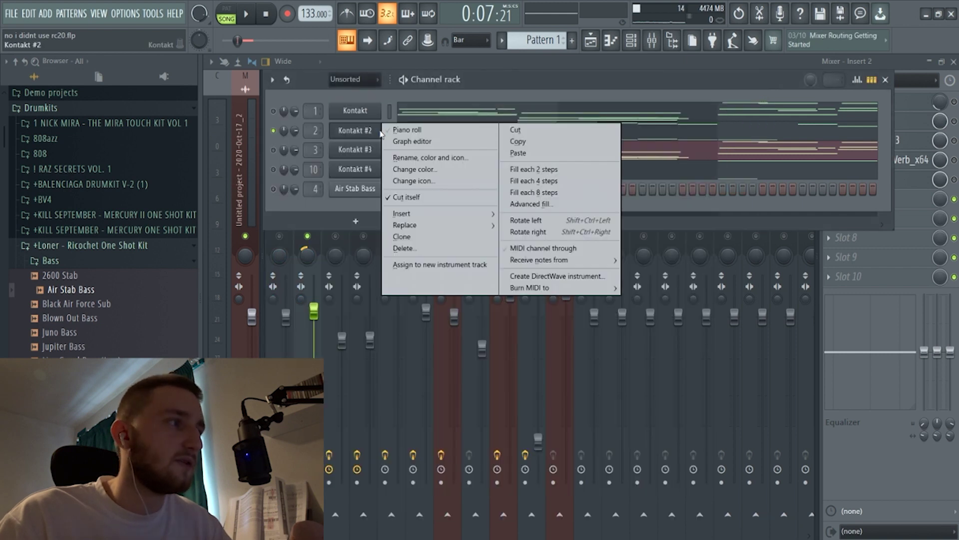
{"action": "left_click", "coordinate": [385, 130]}
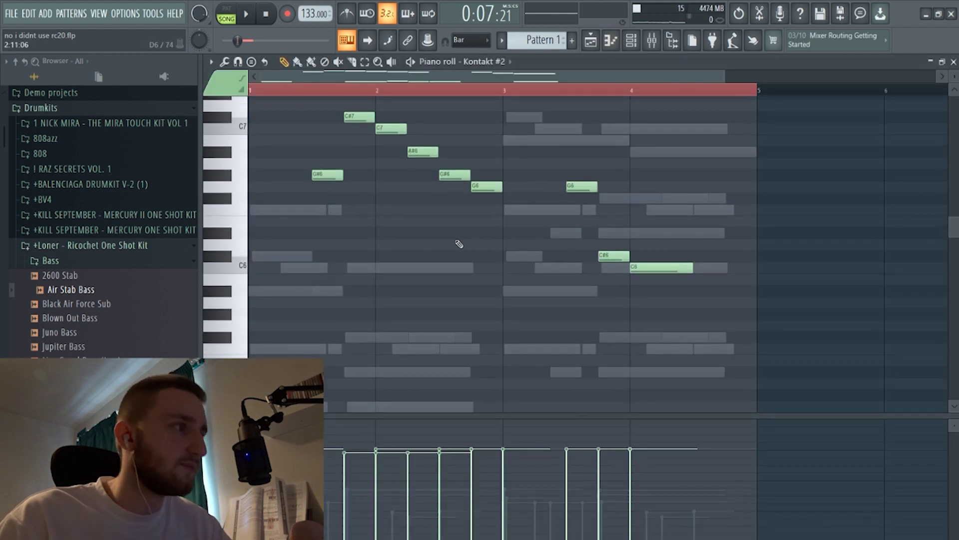
{"action": "key", "text": "space"}
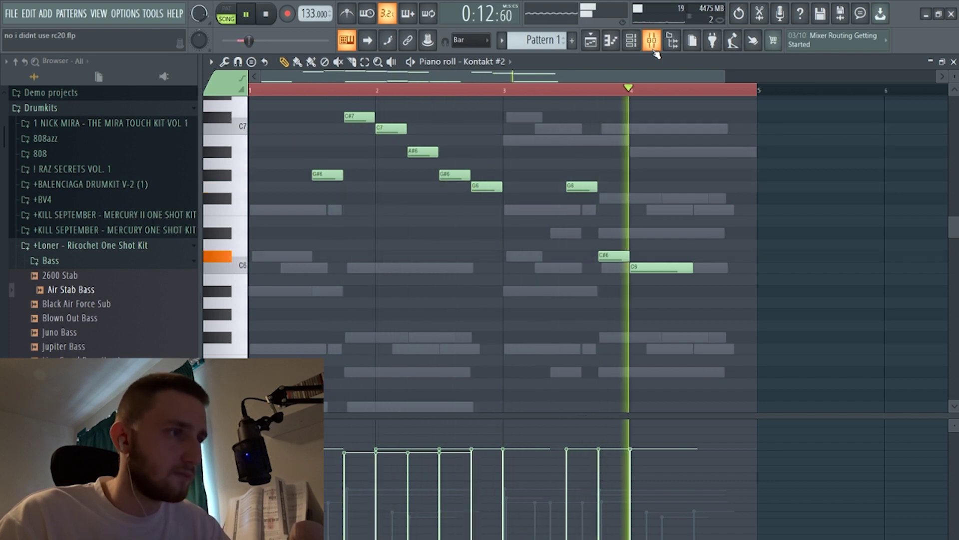
{"action": "key", "text": "space"}
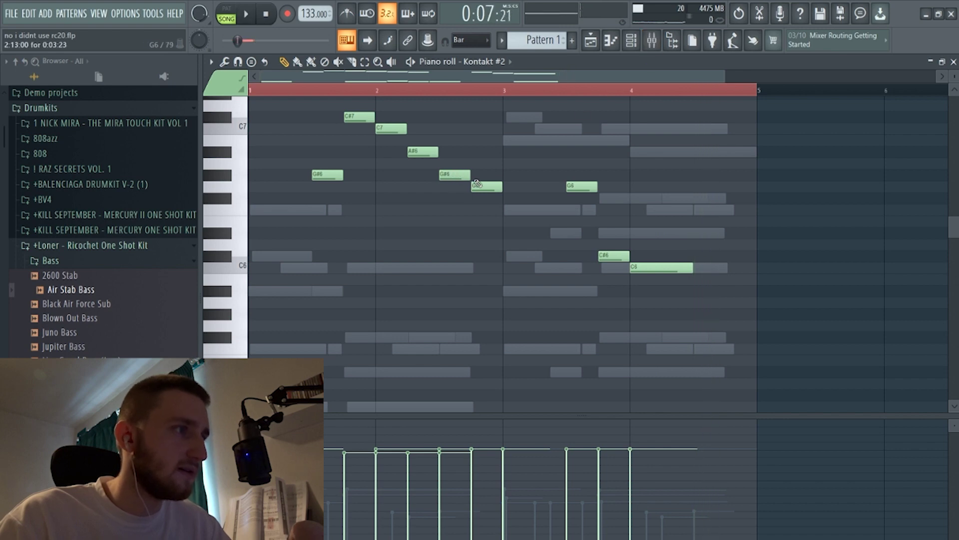
{"action": "scroll", "coordinate": [476, 252], "scroll_direction": "down", "scroll_amount": 4}
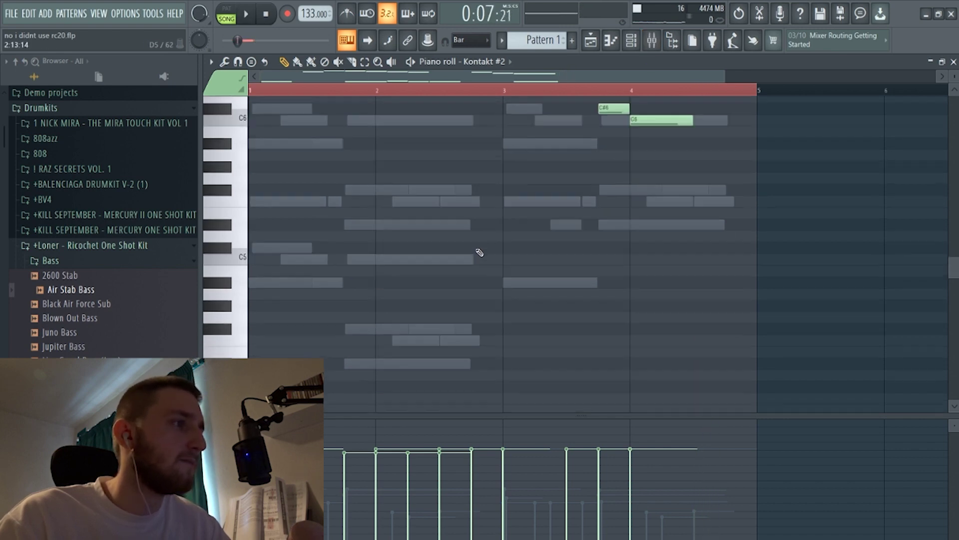
{"action": "scroll", "coordinate": [478, 253], "scroll_direction": "up", "scroll_amount": 2}
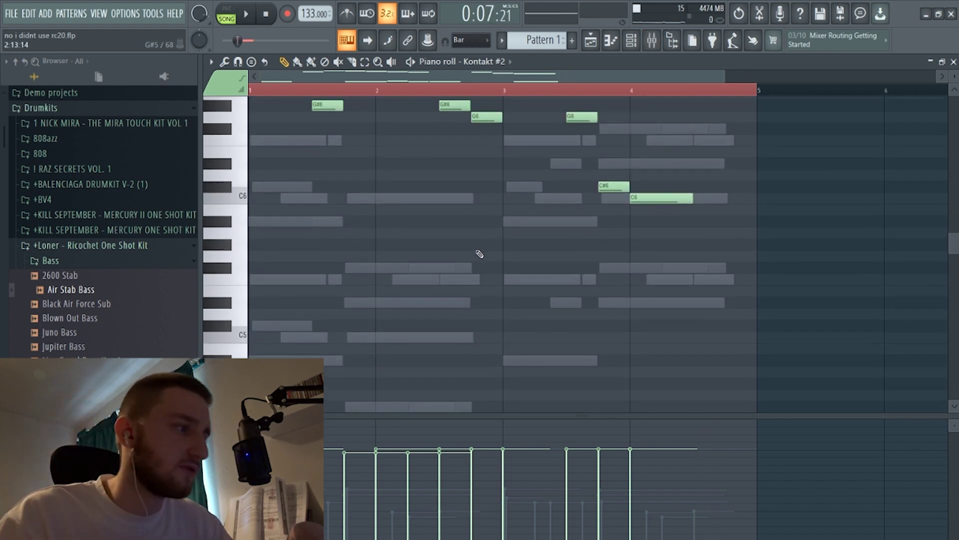
{"action": "scroll", "coordinate": [478, 254], "scroll_direction": "down", "scroll_amount": 10}
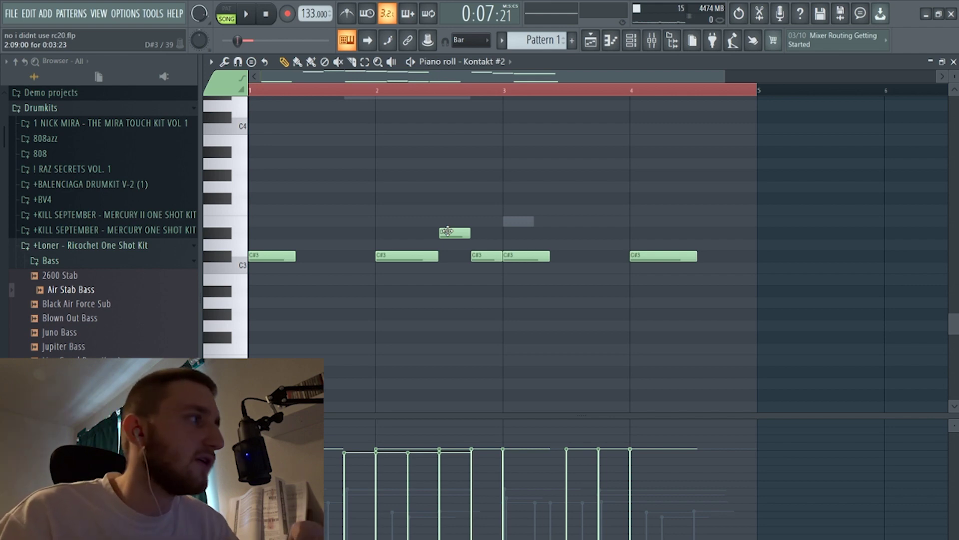
{"action": "left_click", "coordinate": [652, 40]}
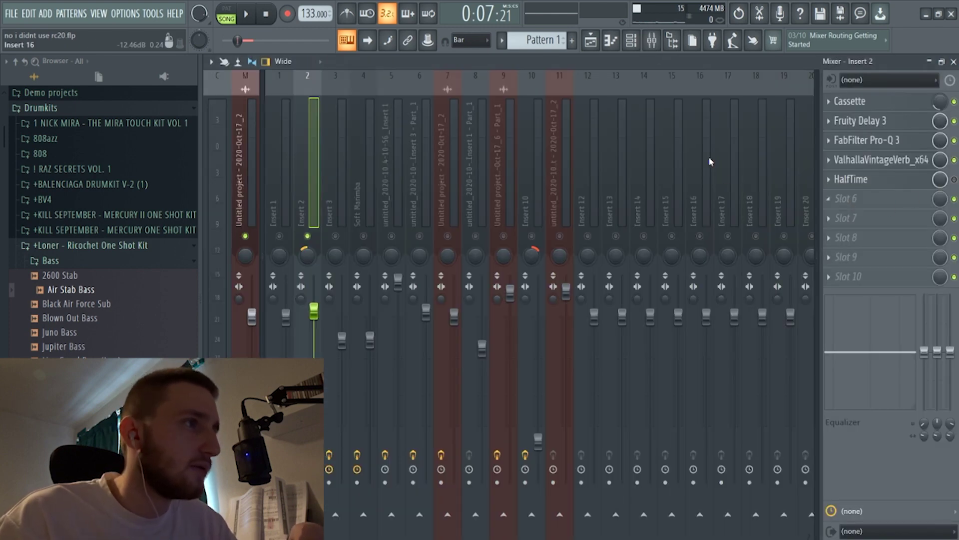
Replay the Kontakt #2 ocarina notes in the Piano roll, then stop and return to the Playlist.
{"action": "left_click", "coordinate": [611, 40]}
{"action": "scroll", "coordinate": [567, 258], "scroll_direction": "up", "scroll_amount": 10}
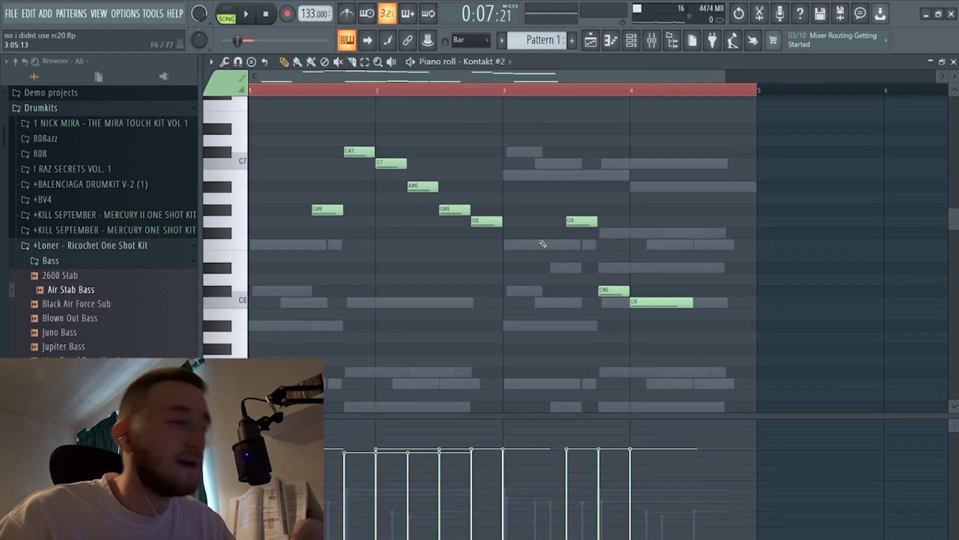
{"action": "key", "text": "space"}
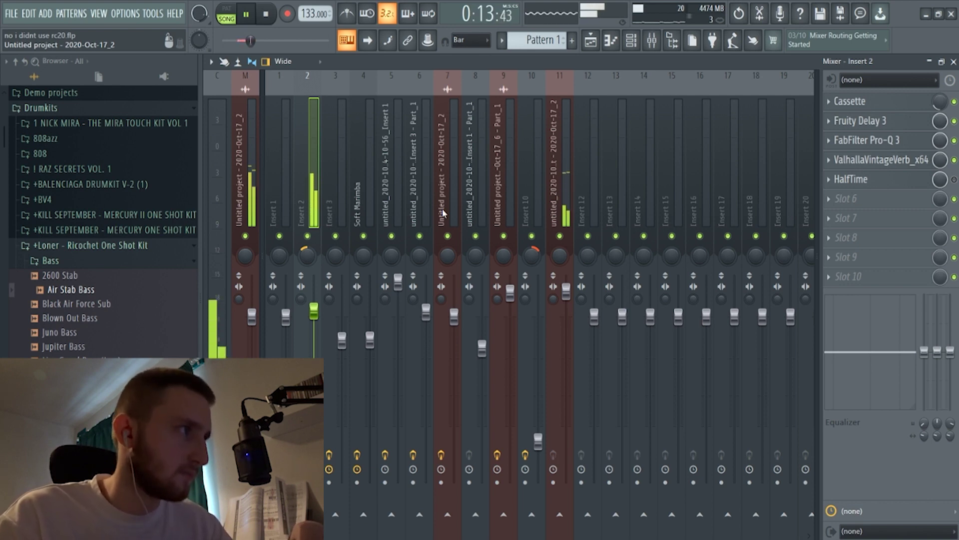
{"action": "key", "text": "space"}
{"action": "key", "text": "F5"}
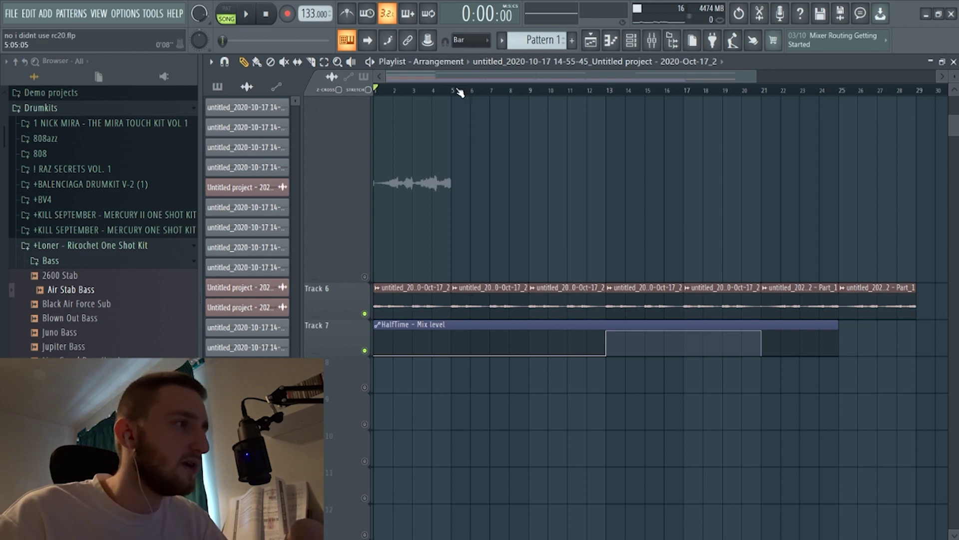
{"action": "left_click_drag", "start_coordinate": [455, 92], "coordinate": [533, 97]}
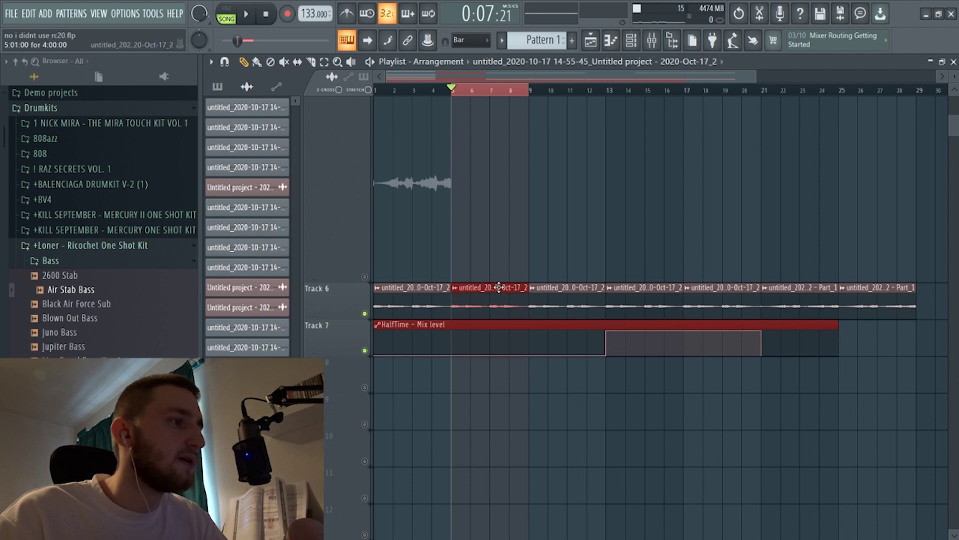
{"action": "scroll", "coordinate": [505, 309], "scroll_direction": "up", "scroll_amount": 5}
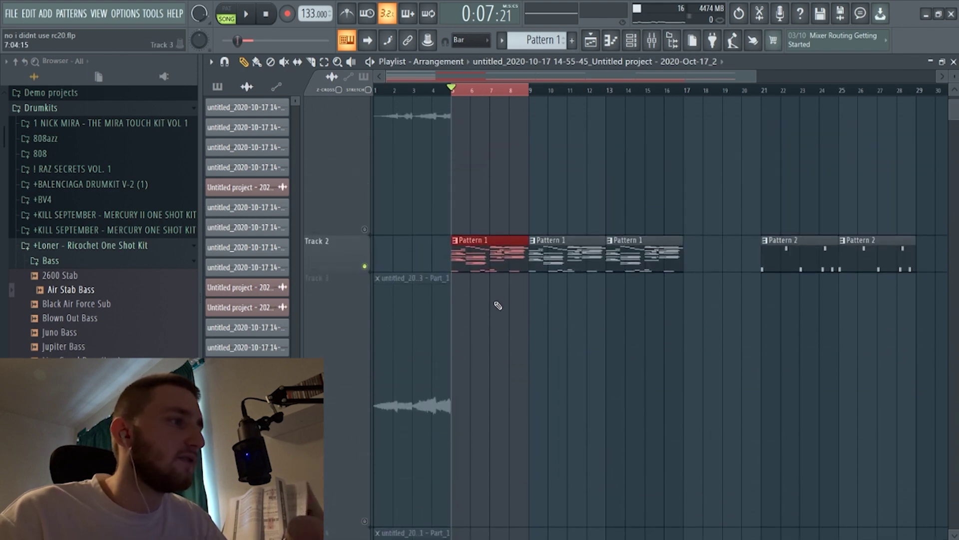
{"action": "scroll", "coordinate": [533, 388], "scroll_direction": "down", "scroll_amount": 5}
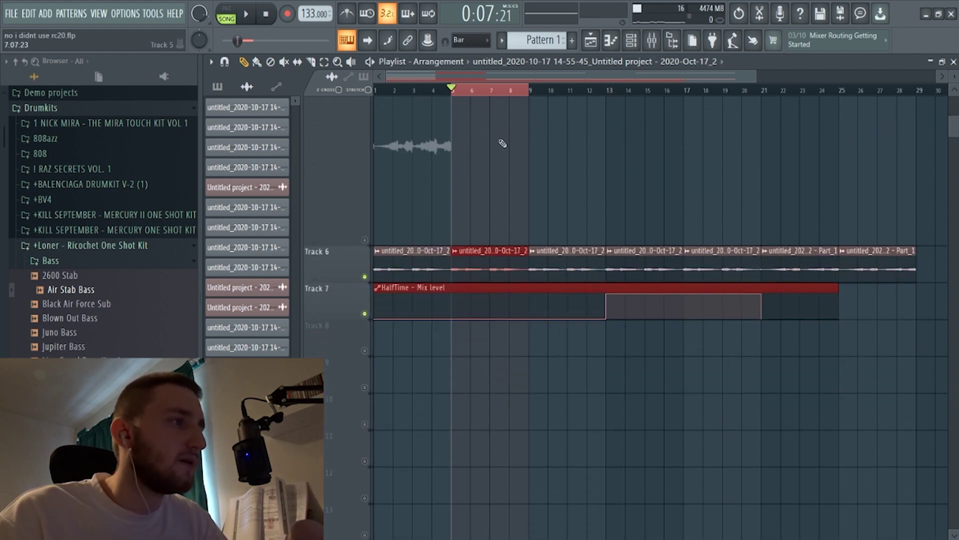
{"action": "double_click", "coordinate": [511, 95]}
{"action": "left_click_drag", "start_coordinate": [603, 105], "coordinate": [766, 103]}
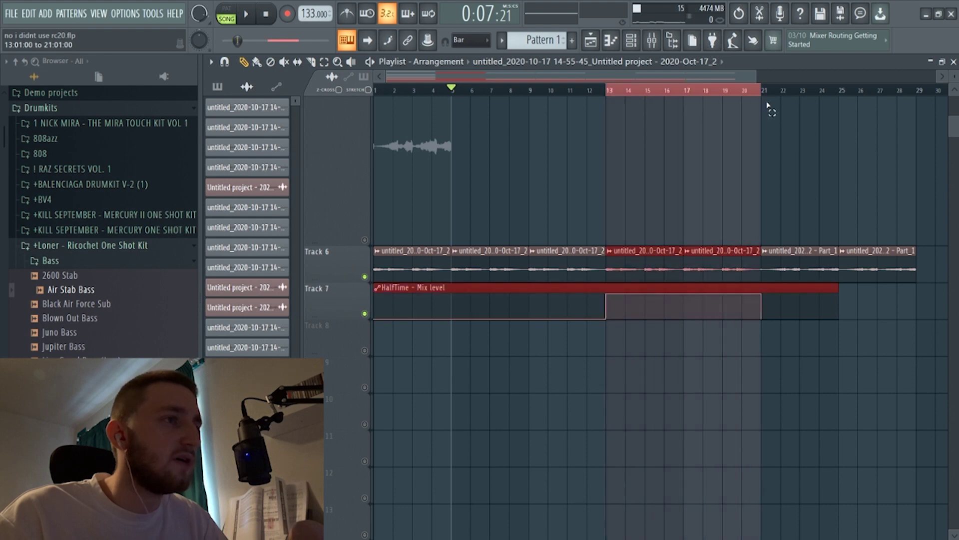
{"action": "scroll", "coordinate": [656, 242], "scroll_direction": "up", "scroll_amount": 5}
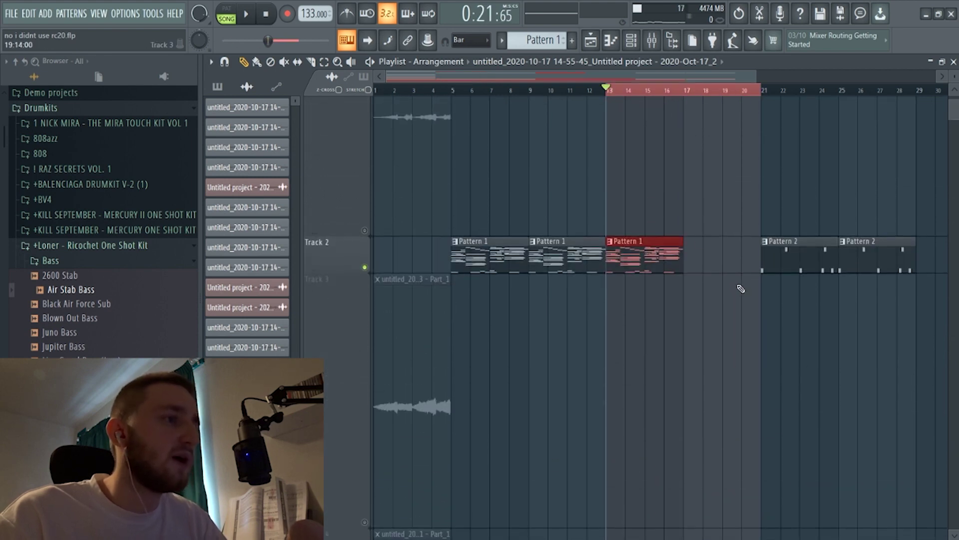
{"action": "scroll", "coordinate": [730, 310], "scroll_direction": "down", "scroll_amount": 6}
{"action": "left_click", "coordinate": [654, 44]}
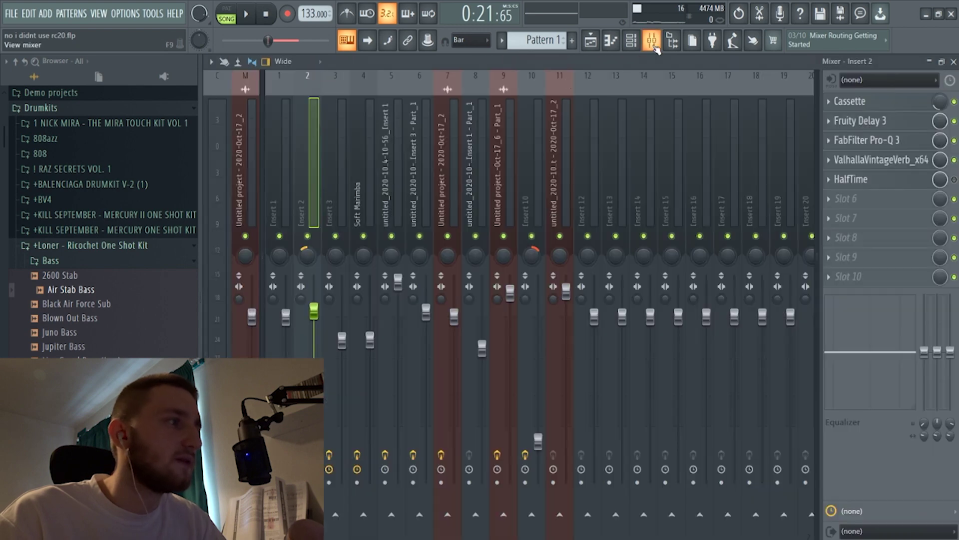
{"action": "left_click", "coordinate": [257, 210]}
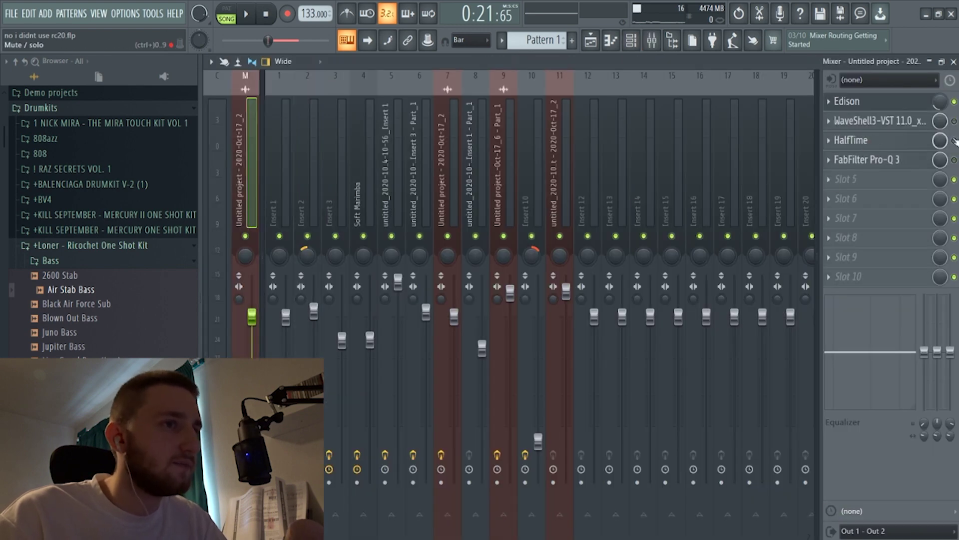
{"action": "key", "text": "F9"}
{"action": "key", "text": "space"}
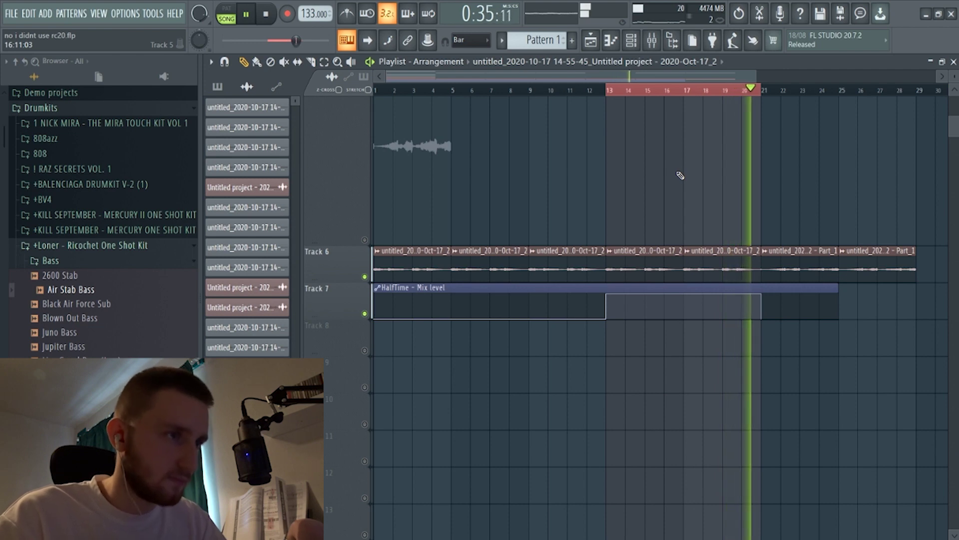
{"action": "key", "text": "space"}
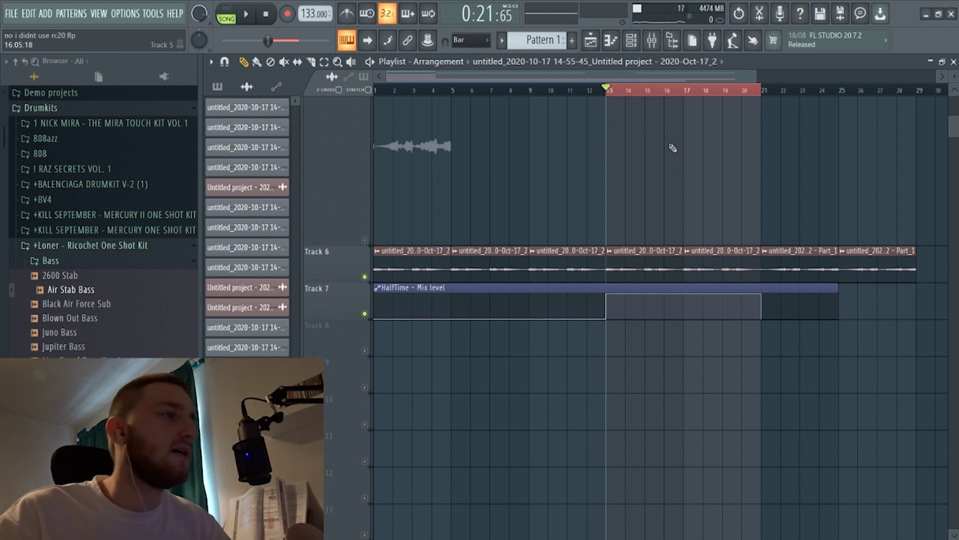
{"action": "left_click", "coordinate": [588, 92]}
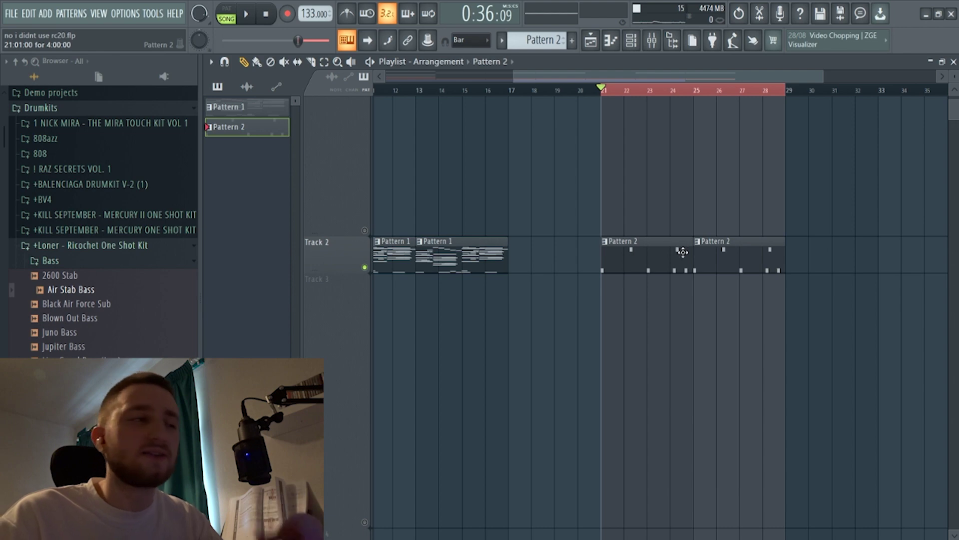
{"action": "scroll", "coordinate": [683, 251], "scroll_direction": "down", "scroll_amount": 5}
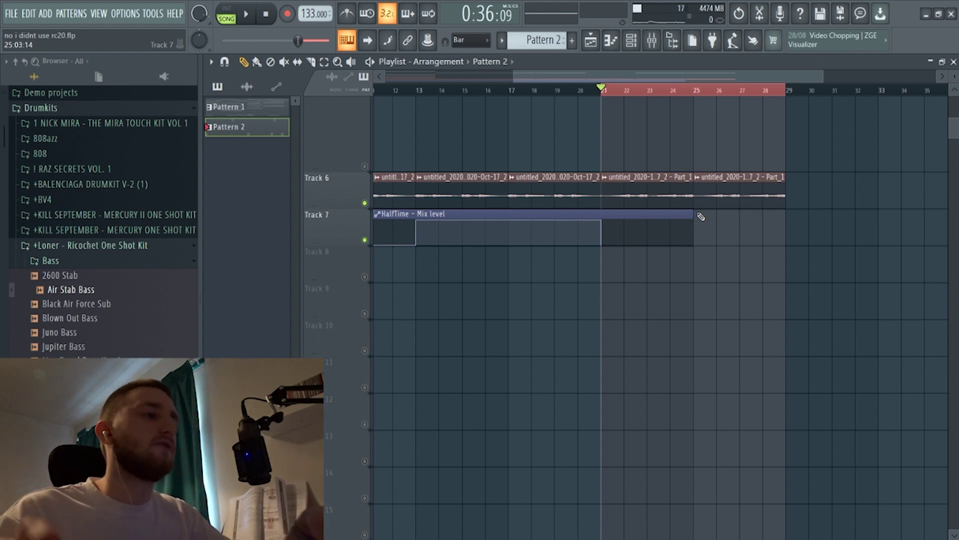
{"action": "left_click", "coordinate": [649, 41]}
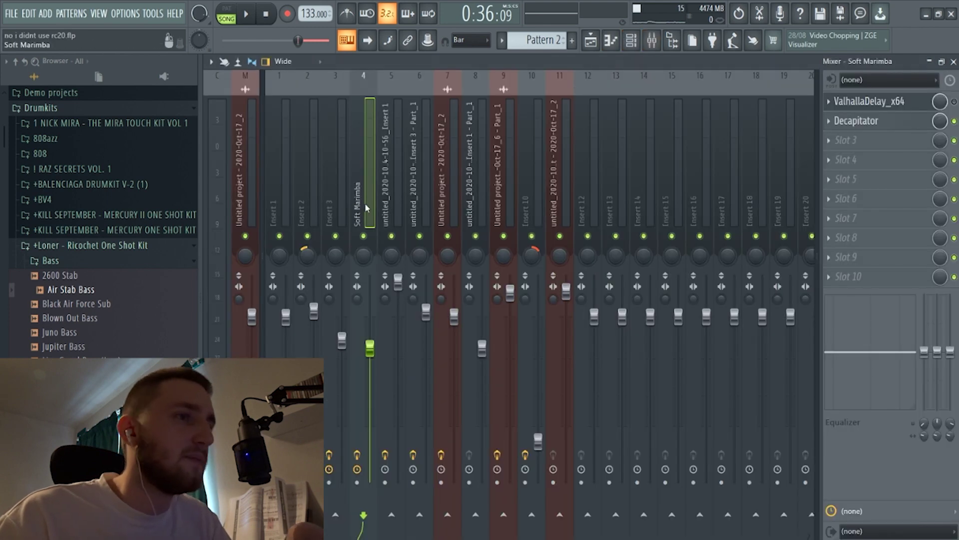
{"action": "left_click", "coordinate": [863, 122]}
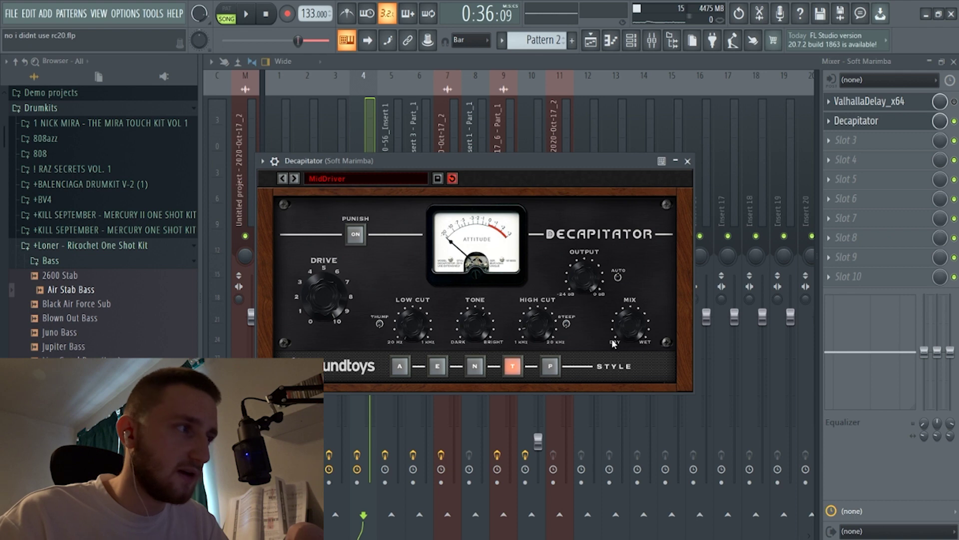
{"action": "left_click", "coordinate": [688, 161]}
{"action": "left_click", "coordinate": [594, 42]}
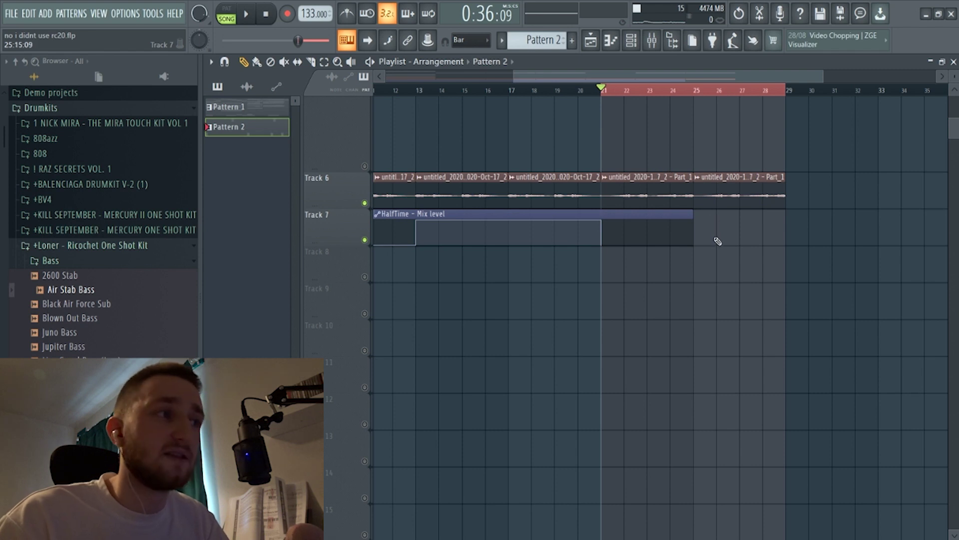
{"action": "key", "text": "space"}
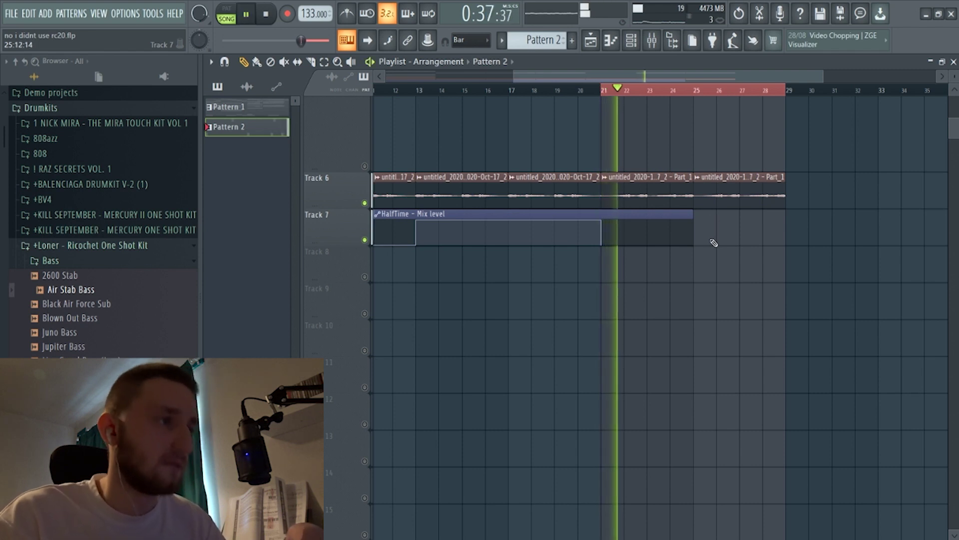